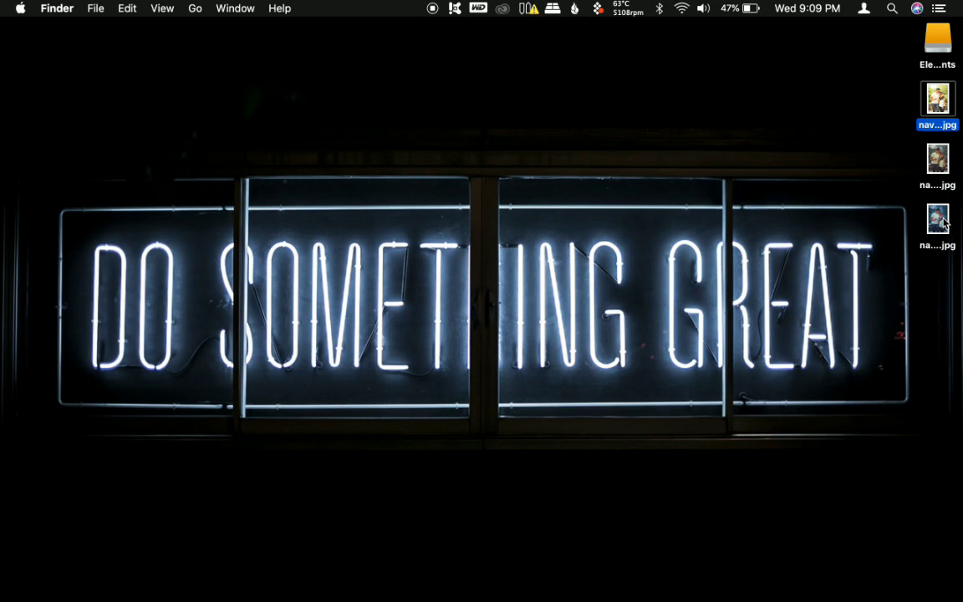
# Preview the original couple photo and its snow-edited version full screen, compare the two, and close the preview.
pyautogui.keyDown('super'); pyautogui.click(940, 219); pyautogui.keyUp('super')
pyautogui.press('space')
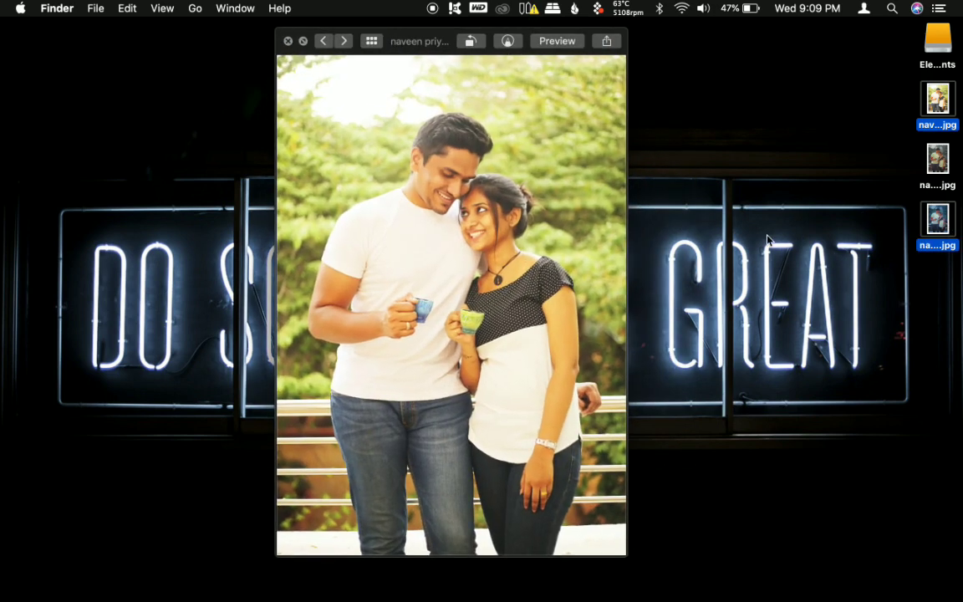
pyautogui.press('Right')
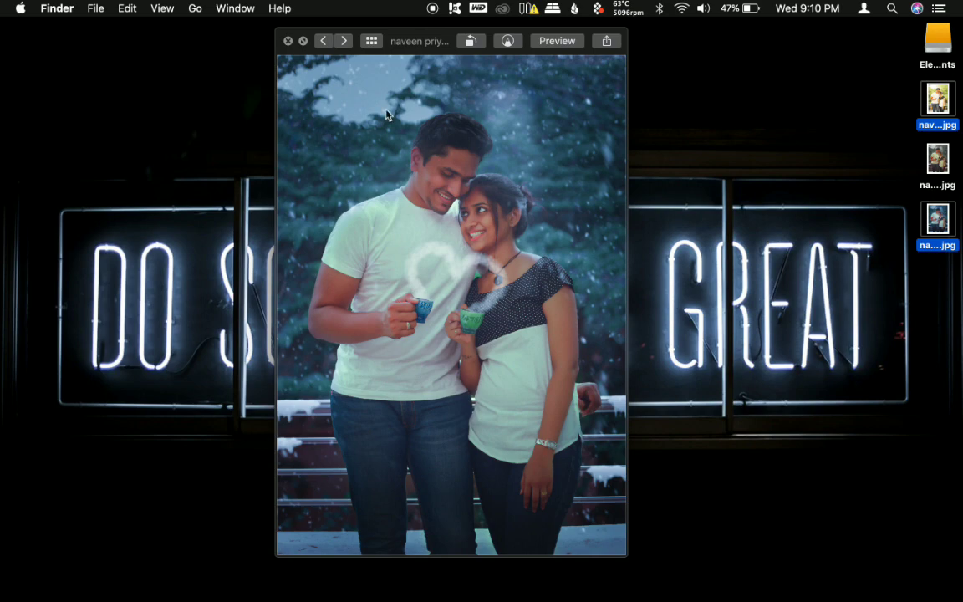
pyautogui.click(303, 42)
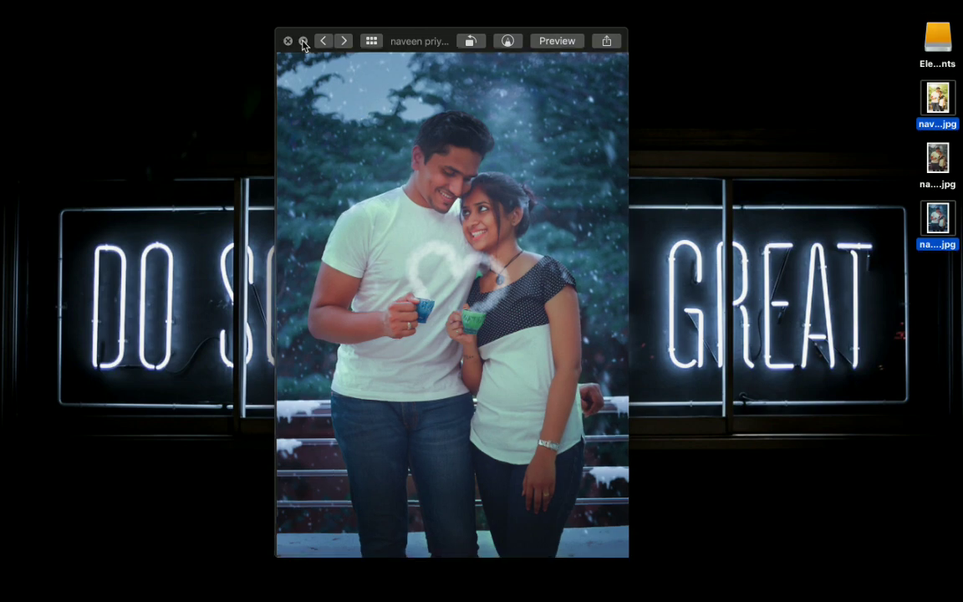
pyautogui.press('Left')
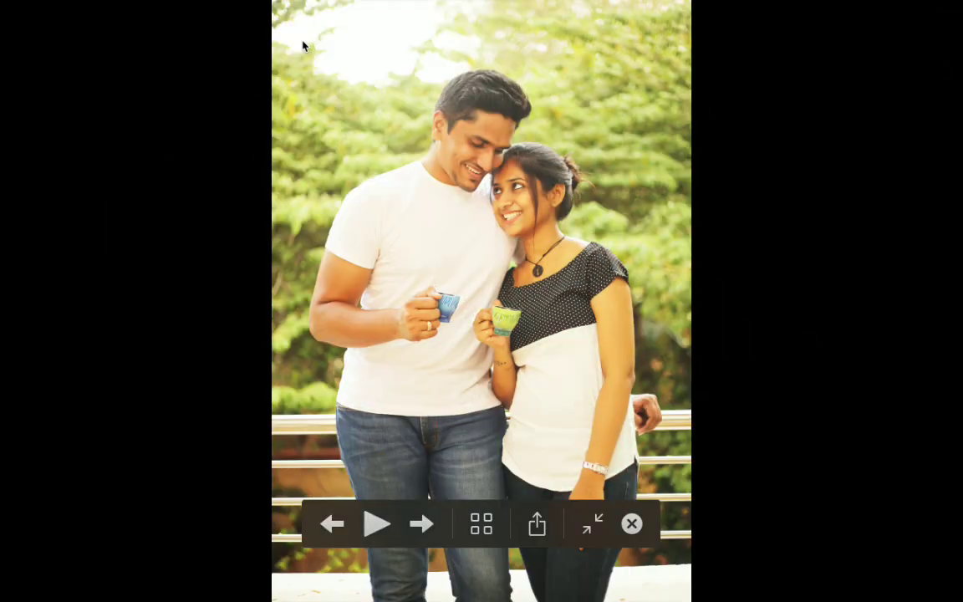
pyautogui.press('Right')
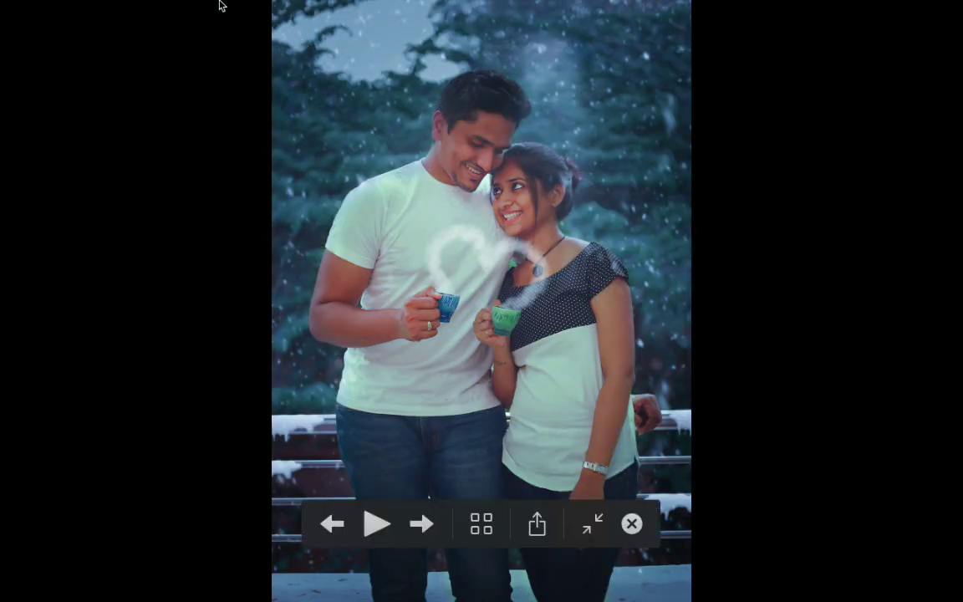
pyautogui.press('Escape')
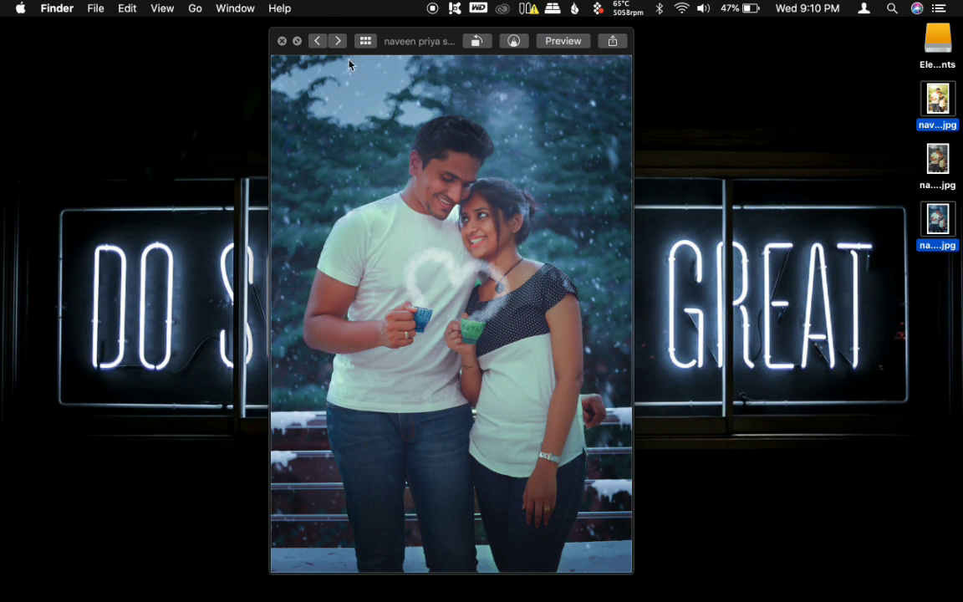
pyautogui.click(282, 41)
# Switch to Photoshop and make the Background layer visible.
pyautogui.moveTo(885, 595)
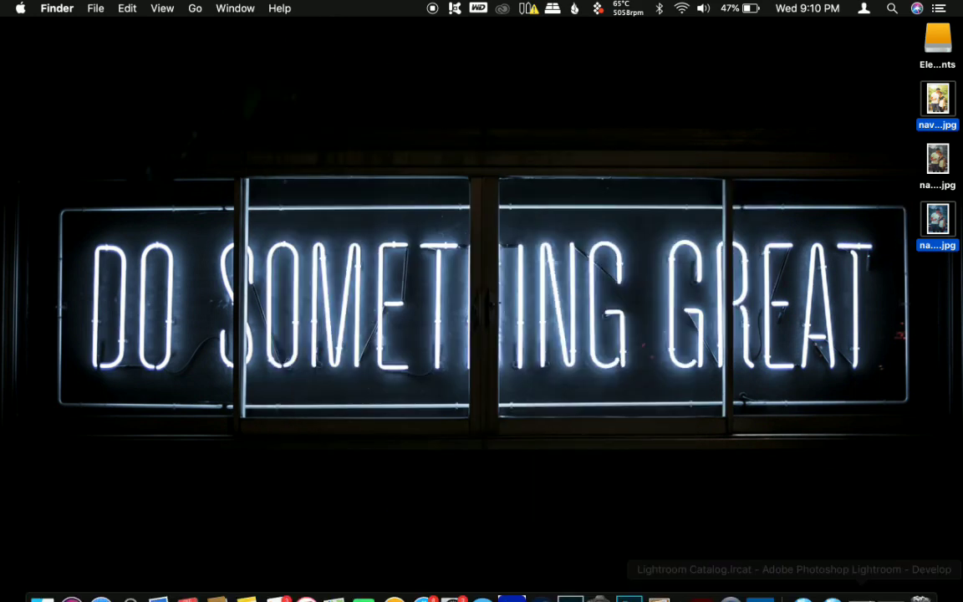
pyautogui.click(884, 595)
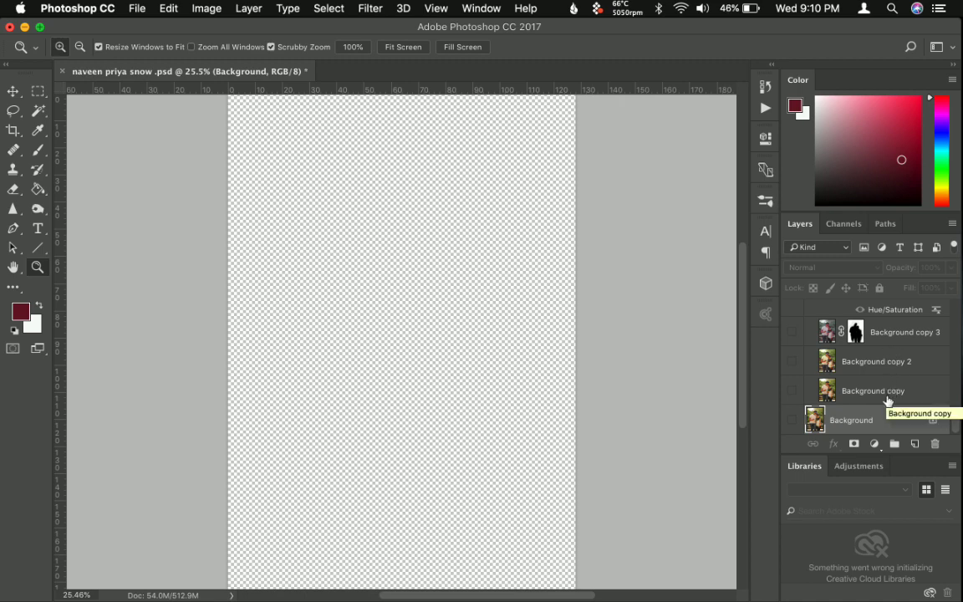
pyautogui.click(793, 421)
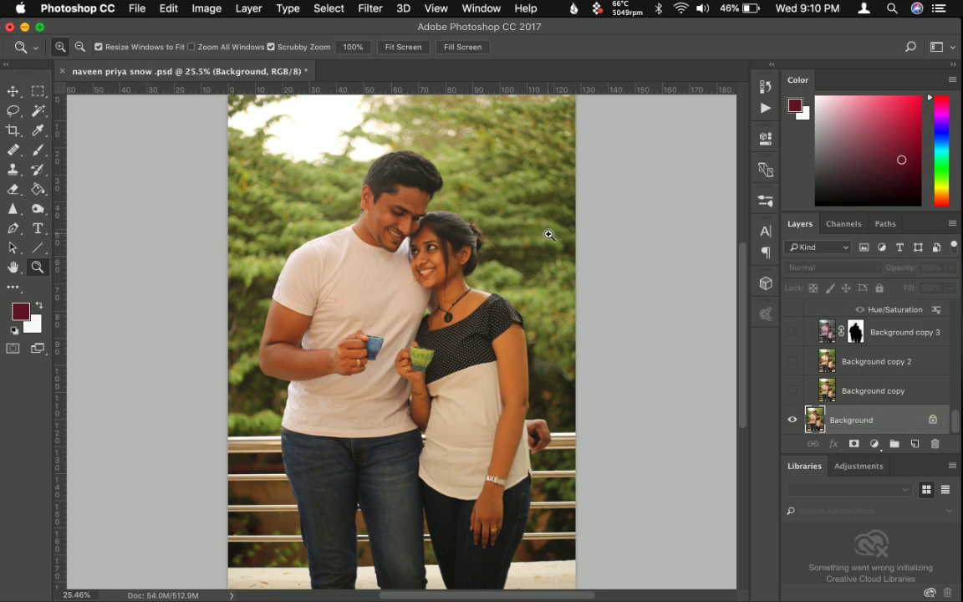
# Show the Background copy and Background copy 2 layers, comparing the photo with and without Background copy 2.
pyautogui.click(792, 363)
pyautogui.click(792, 363)
pyautogui.click(792, 363)
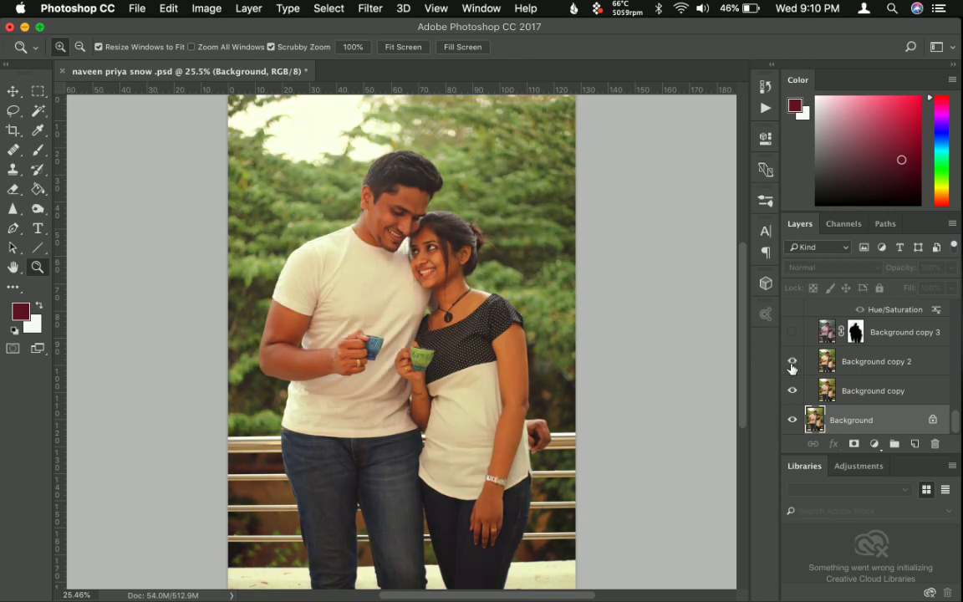
pyautogui.click(792, 362)
pyautogui.click(792, 363)
# Show the masked Background copy 3 layer and compare the background foliage with it off and on.
pyautogui.click(793, 332)
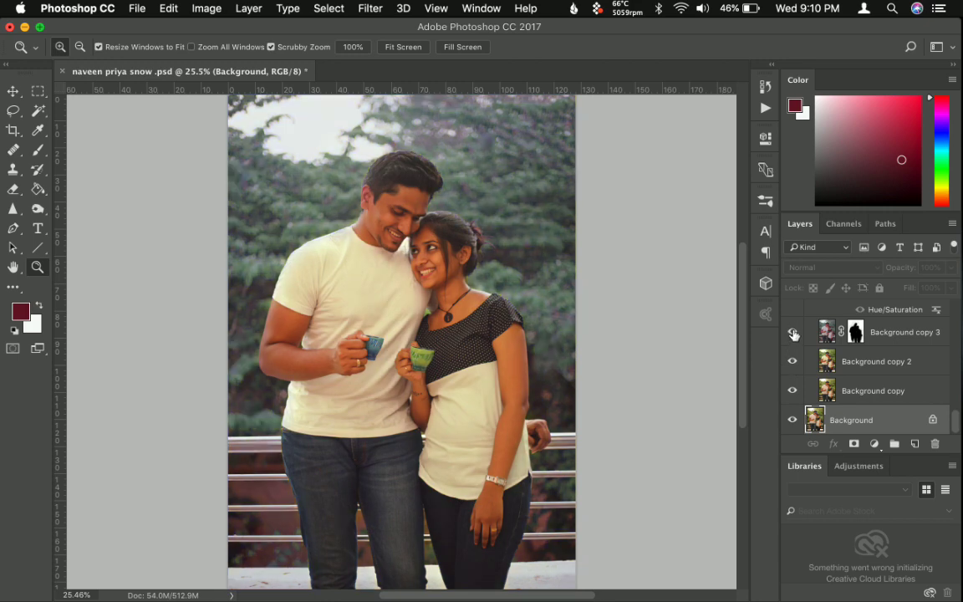
pyautogui.click(793, 334)
pyautogui.click(794, 334)
pyautogui.click(828, 339)
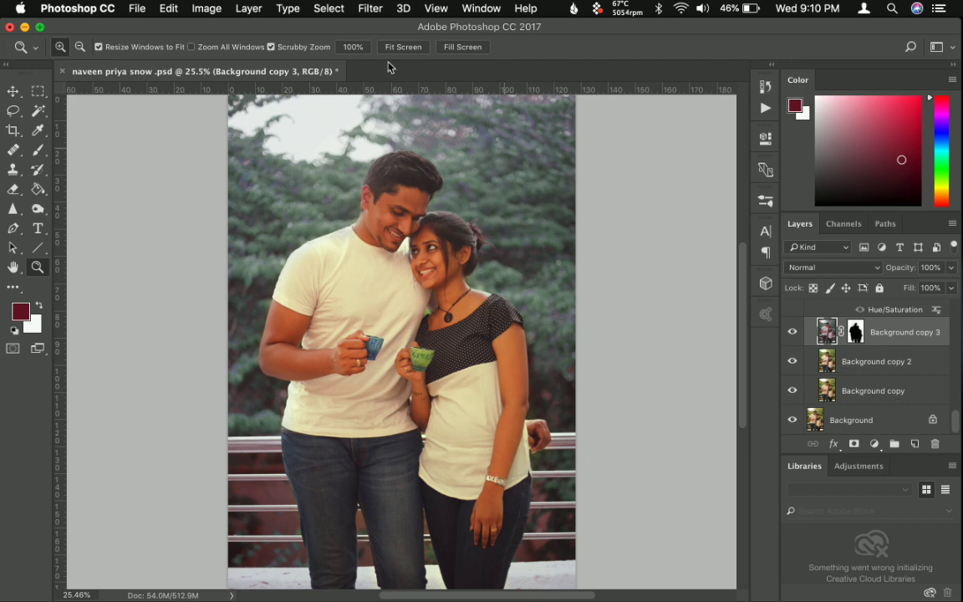
pyautogui.click(883, 396)
pyautogui.click(221, 6)
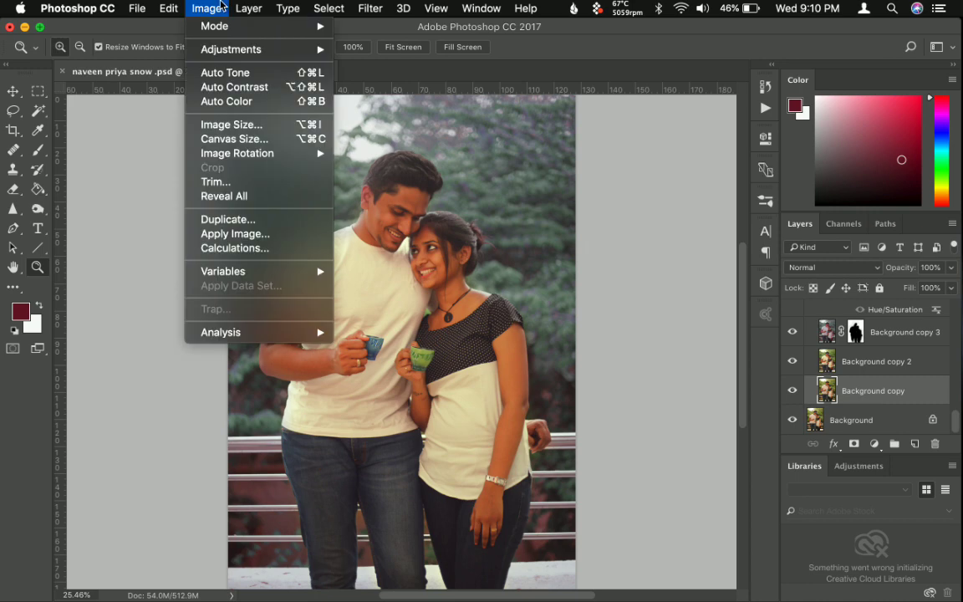
pyautogui.click(791, 303)
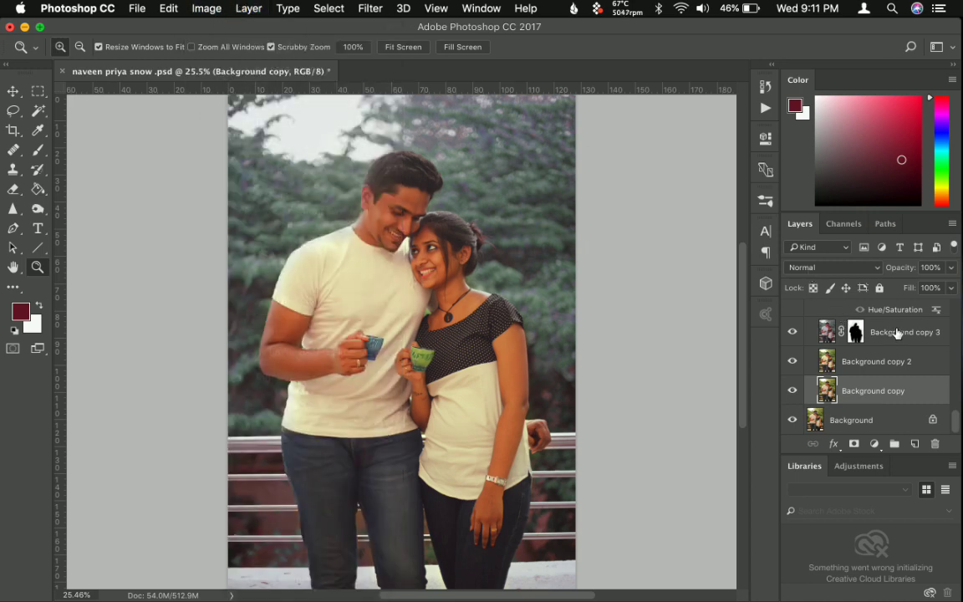
# Try a Selective Color adjustment on the Background copy 2 layer, setting cyan in the yellows to -1%.
pyautogui.click(900, 358)
pyautogui.click(206, 8)
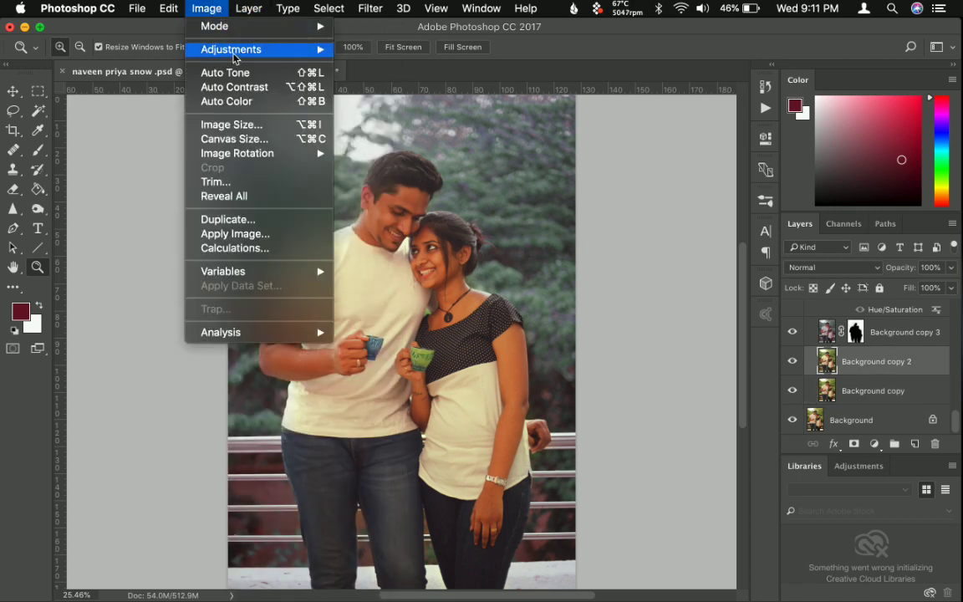
pyautogui.moveTo(243, 49)
pyautogui.click(418, 282)
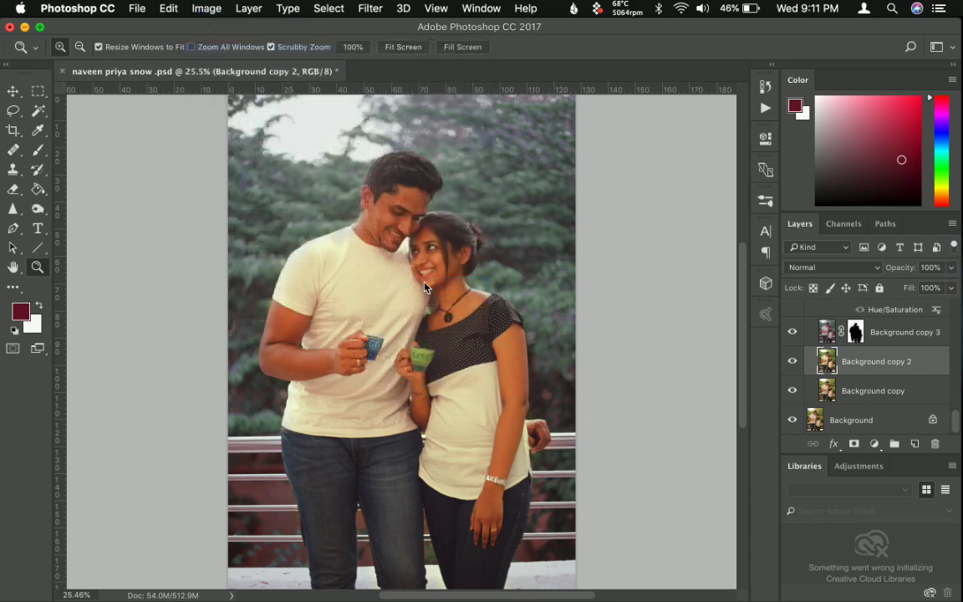
pyautogui.click(667, 118)
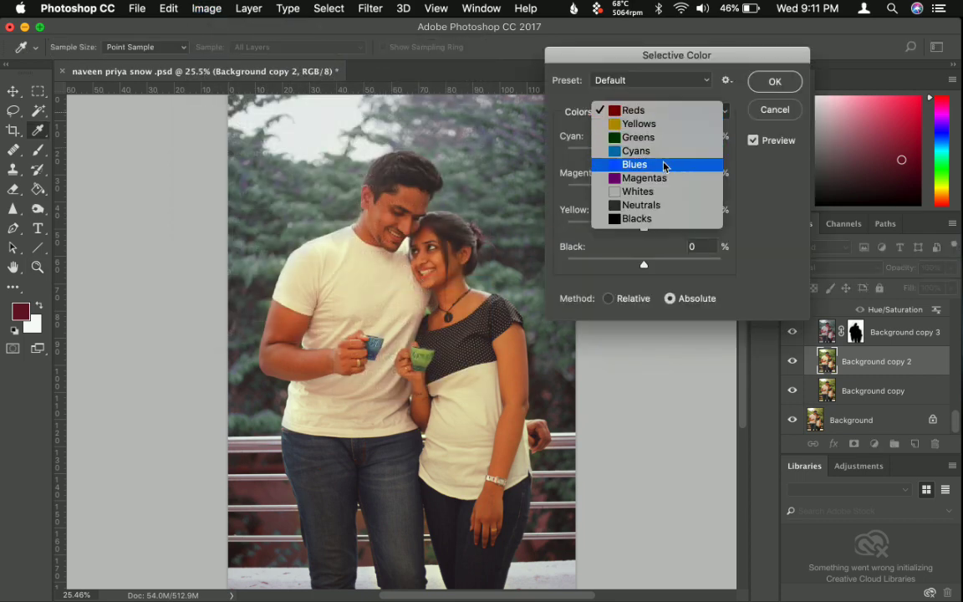
pyautogui.click(661, 110)
pyautogui.click(642, 124)
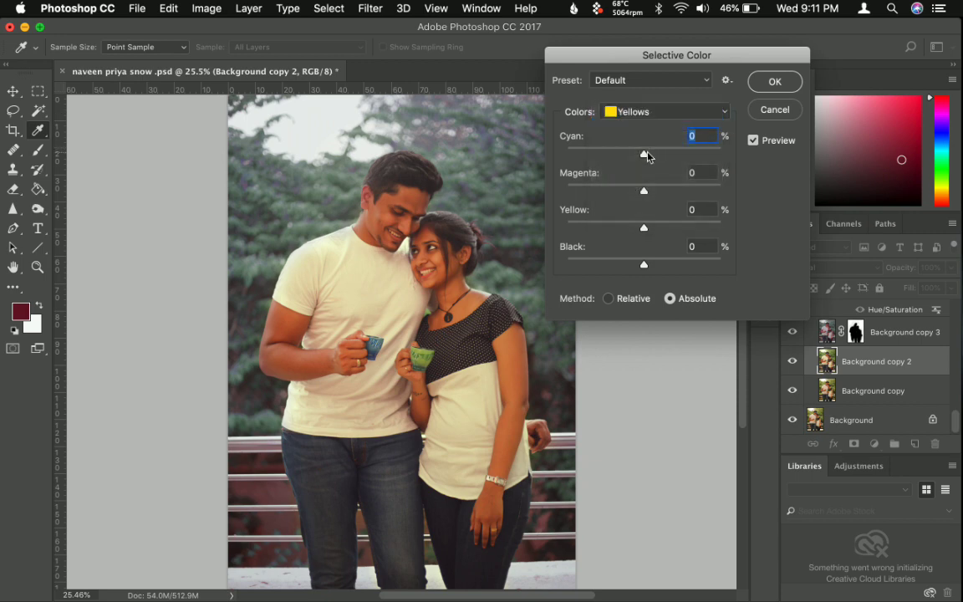
pyautogui.moveTo(644, 154)
pyautogui.mouseDown()
pyautogui.moveTo(598, 152)
pyautogui.moveTo(673, 154)
pyautogui.moveTo(552, 155)
pyautogui.moveTo(633, 157)
pyautogui.moveTo(645, 168)
pyautogui.mouseUp()
pyautogui.click(659, 116)
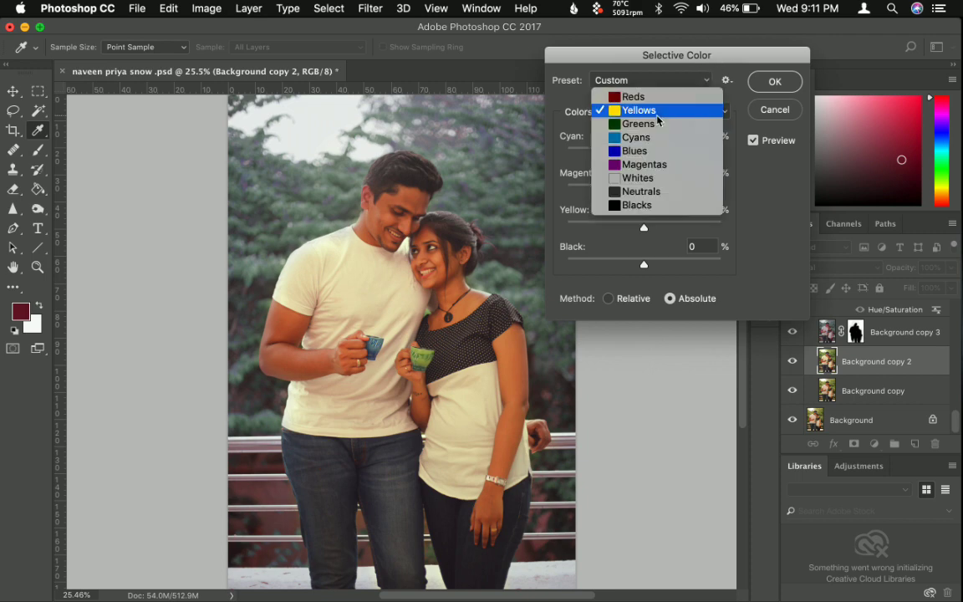
pyautogui.click(772, 107)
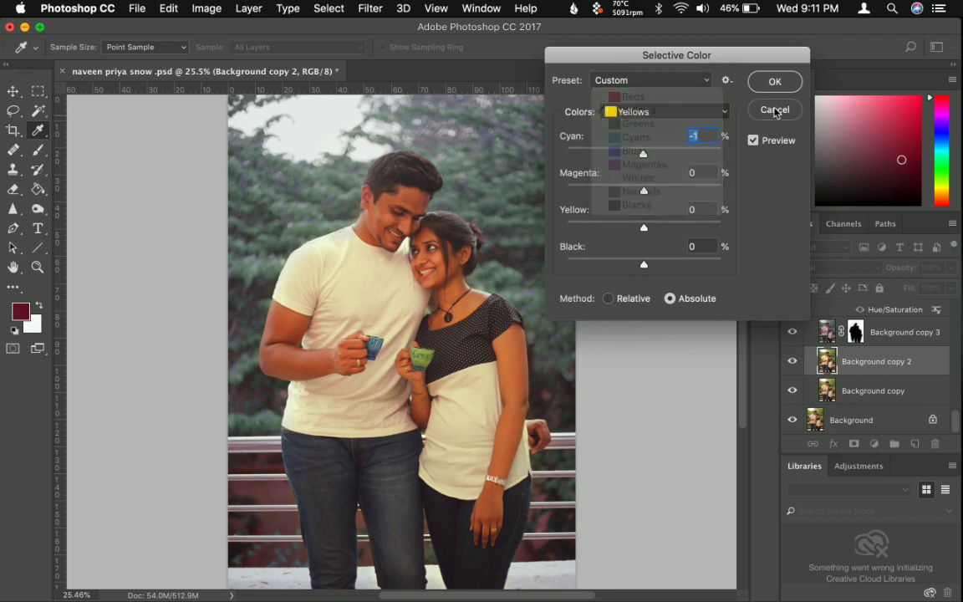
pyautogui.click(773, 109)
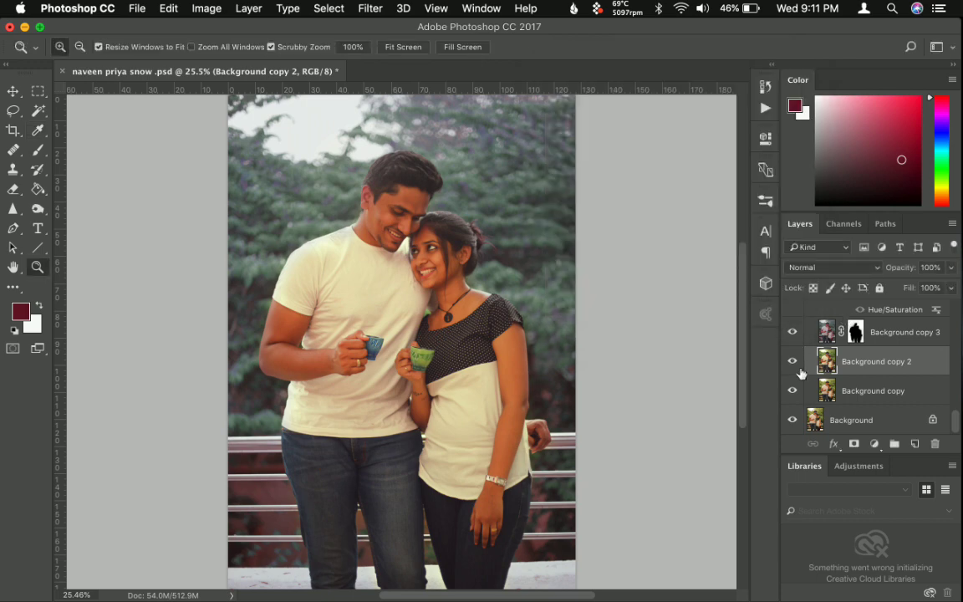
# Compare the Background layer on its own with all the shown layers by repeatedly isolating and restoring it.
pyautogui.press('alt')
pyautogui.keyDown('alt'); pyautogui.click(793, 421); pyautogui.keyUp('alt')
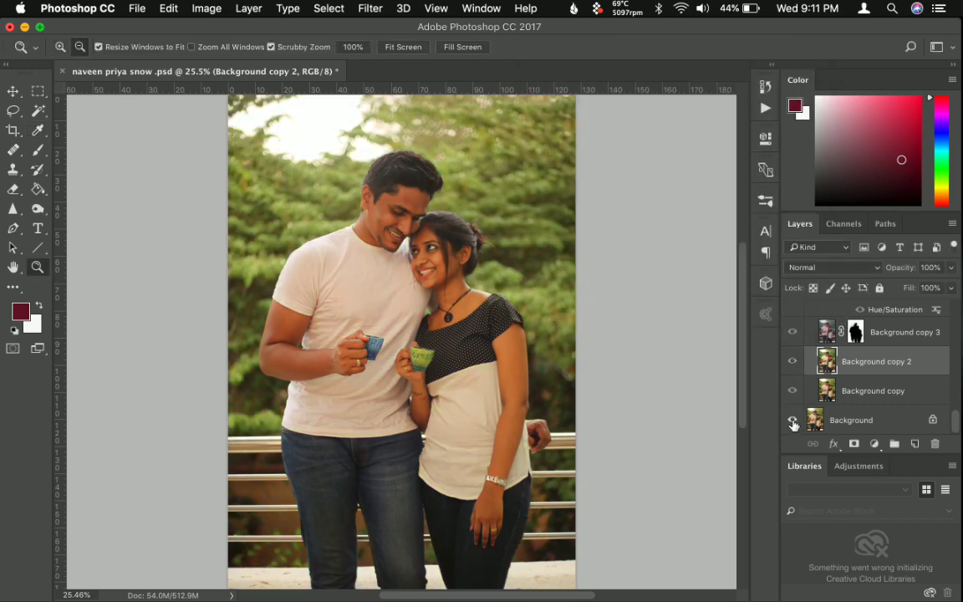
pyautogui.keyDown('alt'); pyautogui.click(793, 421); pyautogui.keyUp('alt')
pyautogui.keyDown('alt'); pyautogui.click(793, 420); pyautogui.keyUp('alt')
pyautogui.keyDown('alt'); pyautogui.click(793, 421); pyautogui.keyUp('alt')
pyautogui.keyDown('alt'); pyautogui.click(792, 420); pyautogui.keyUp('alt')
pyautogui.keyDown('alt'); pyautogui.click(793, 421); pyautogui.keyUp('alt')
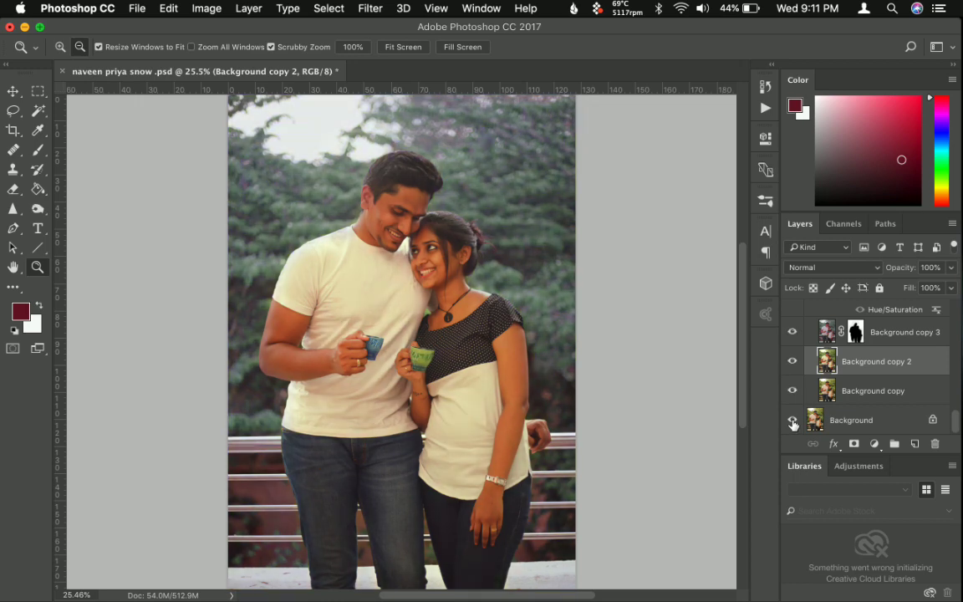
pyautogui.keyDown('alt'); pyautogui.click(793, 420); pyautogui.keyUp('alt')
pyautogui.keyDown('alt'); pyautogui.click(792, 421); pyautogui.keyUp('alt')
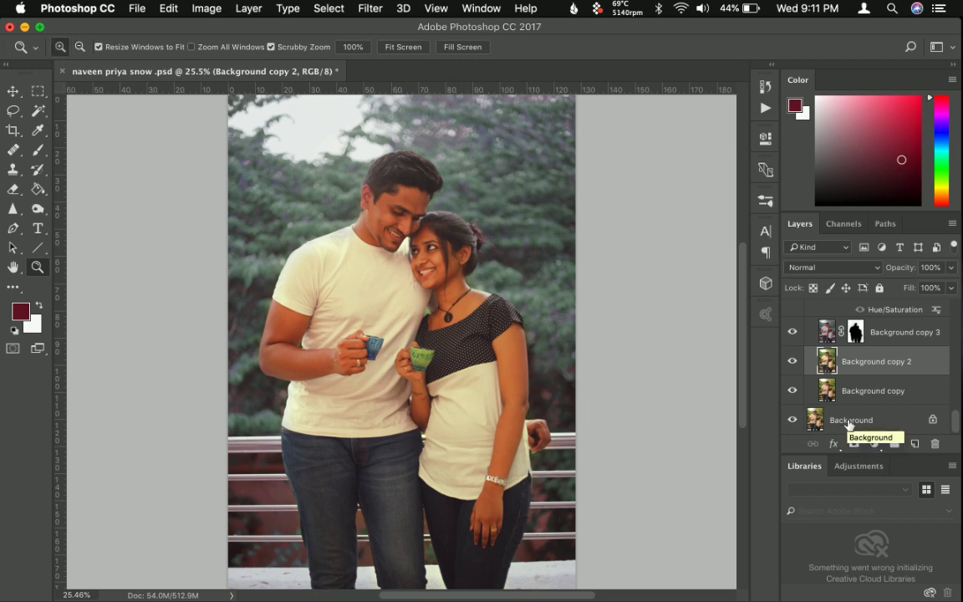
# Show the jing.fm-cliff-clipart snow layer directly above Background copy 3.
pyautogui.scroll(4, 854, 395)
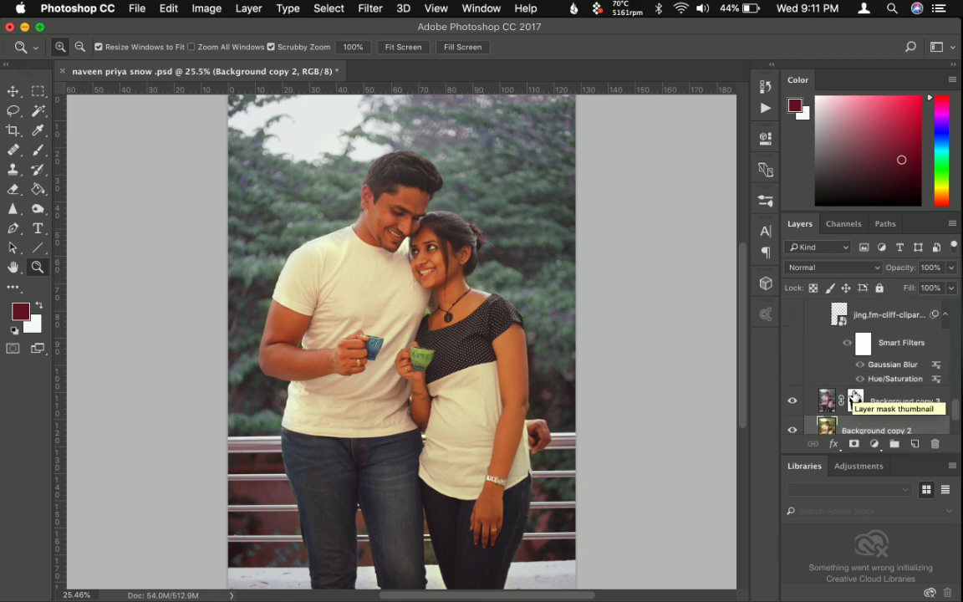
pyautogui.scroll(1, 855, 395)
pyautogui.scroll(-1, 851, 394)
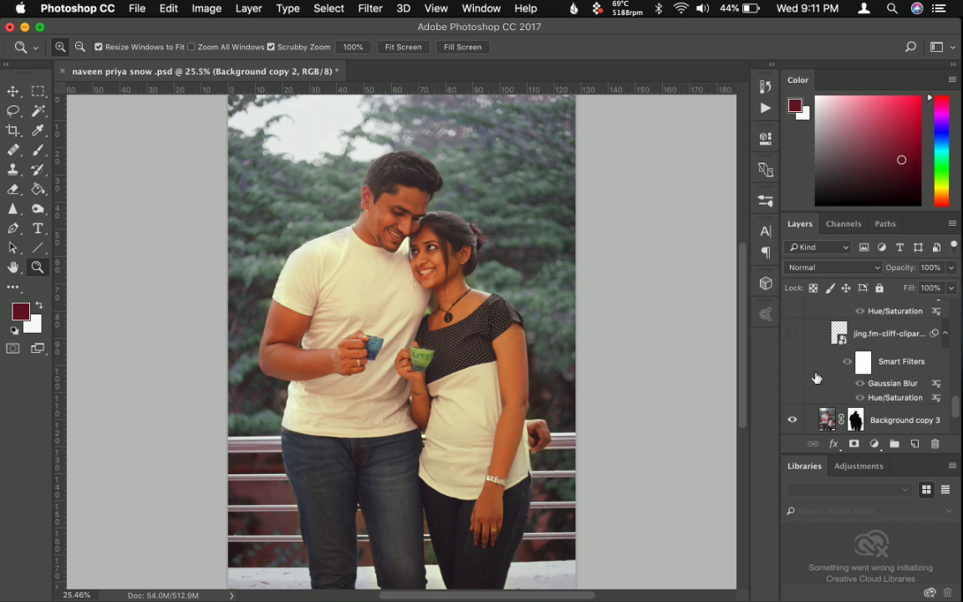
pyautogui.click(790, 333)
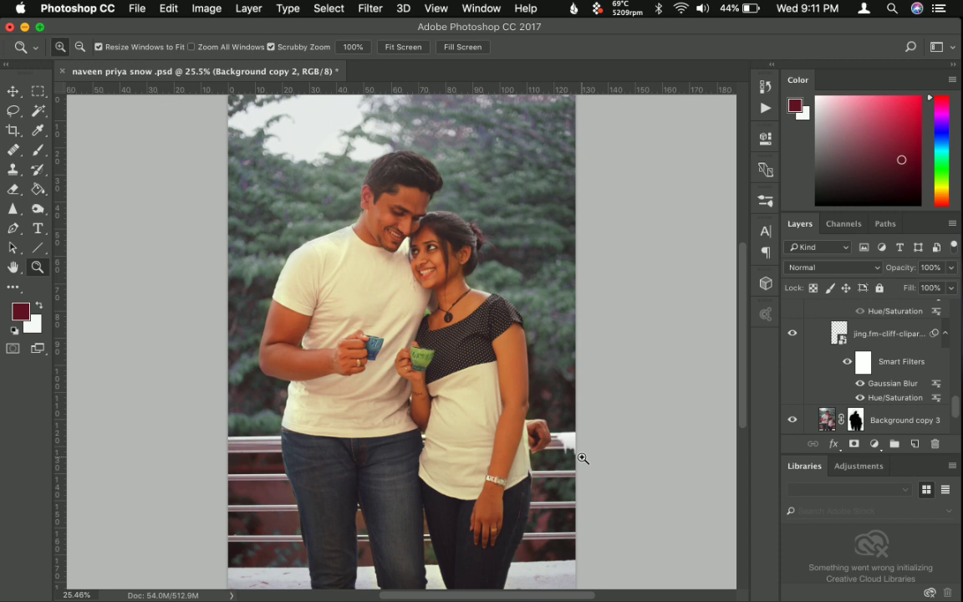
# Inspect the Gaussian Blur settings of the railing's snow clipart layer and compare the snow with its smart filters off and on.
pyautogui.scroll(-3, 604, 456)
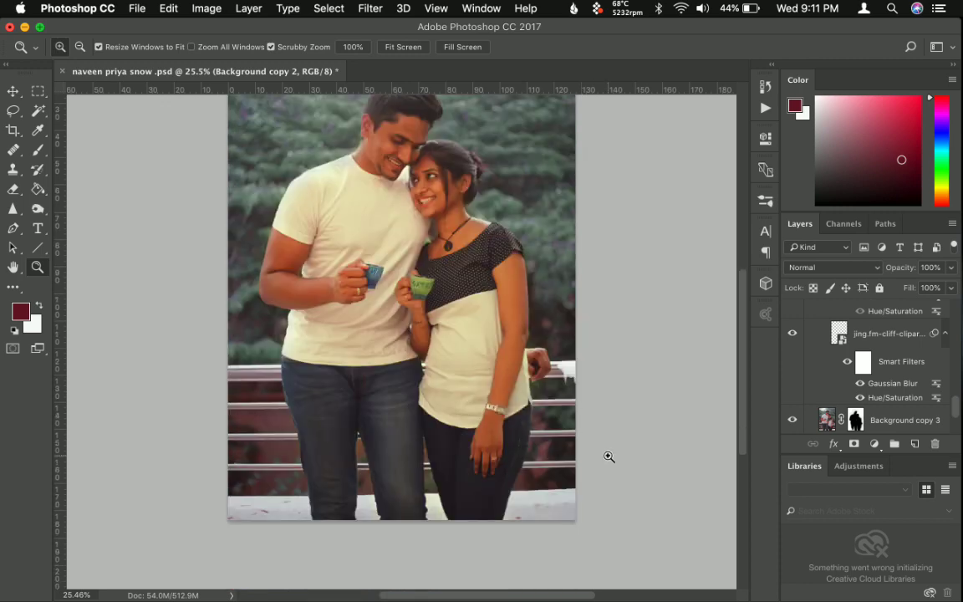
pyautogui.scroll(-3, 847, 378)
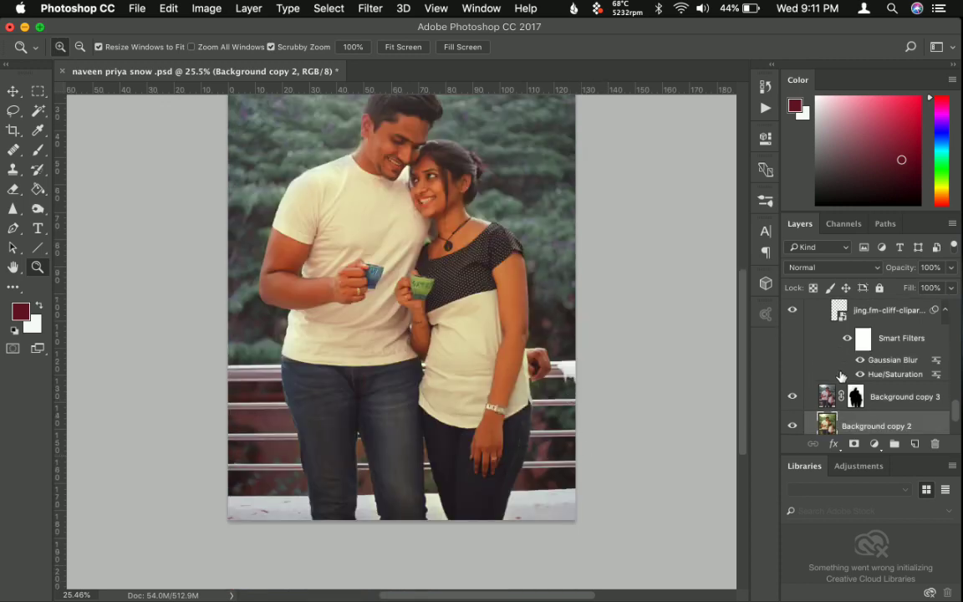
pyautogui.scroll(5, 845, 377)
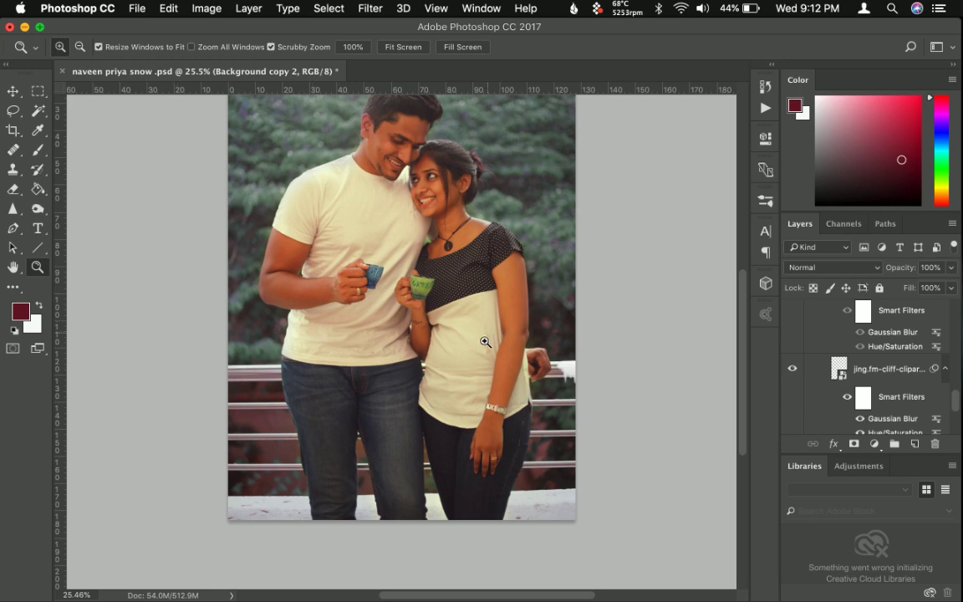
pyautogui.click(570, 374)
pyautogui.click(572, 378)
pyautogui.click(573, 380)
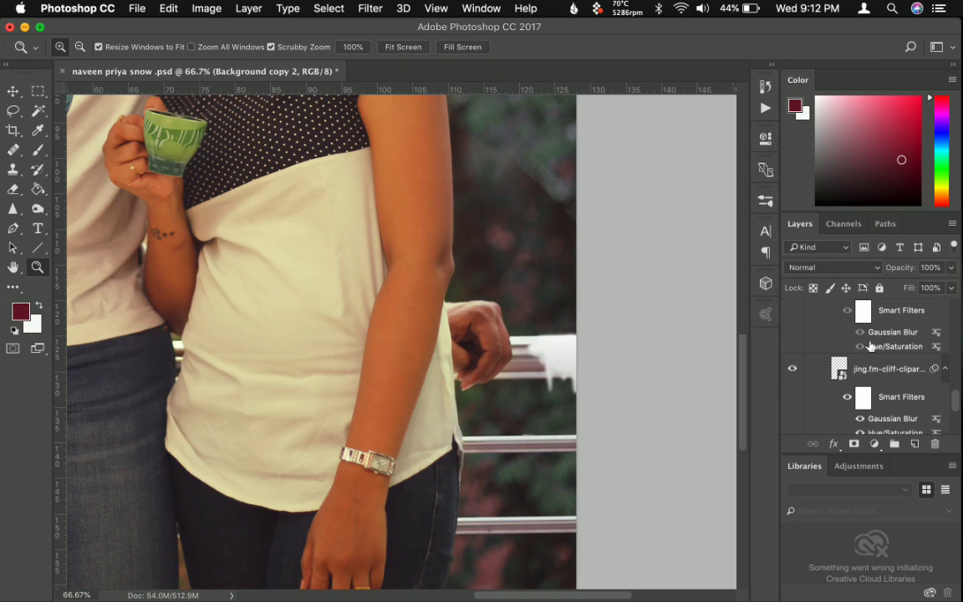
pyautogui.click(872, 422)
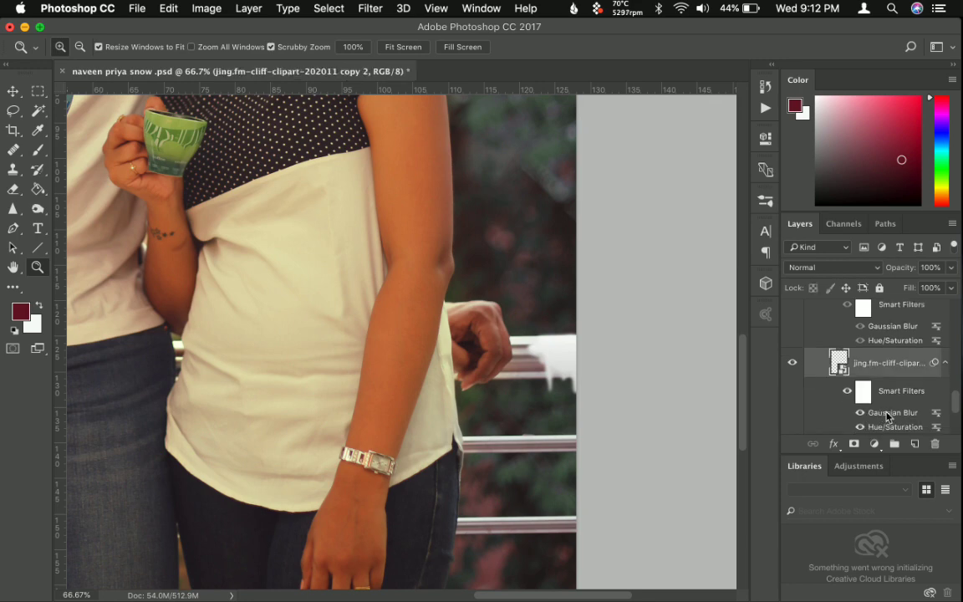
pyautogui.doubleClick(888, 413)
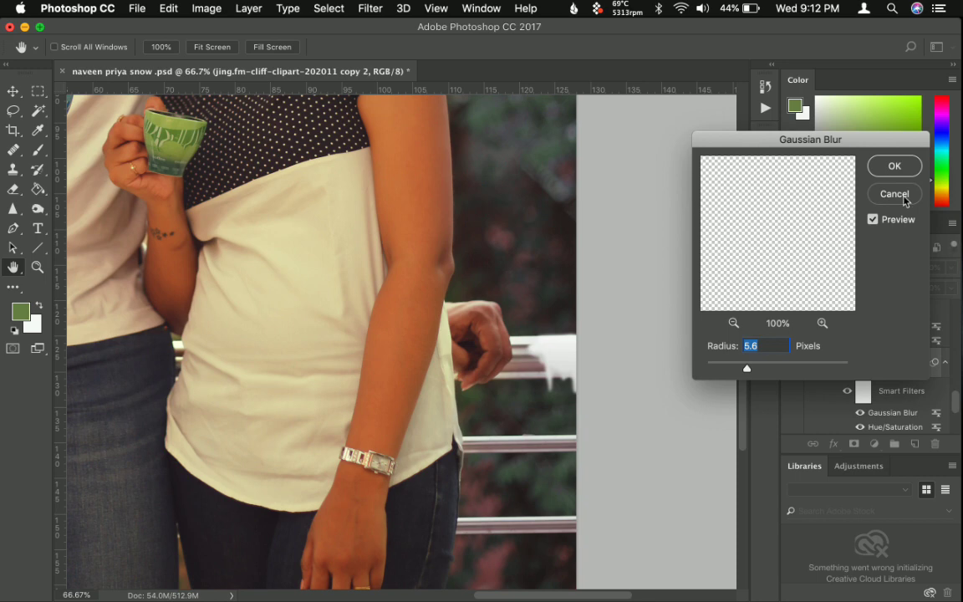
pyautogui.click(894, 193)
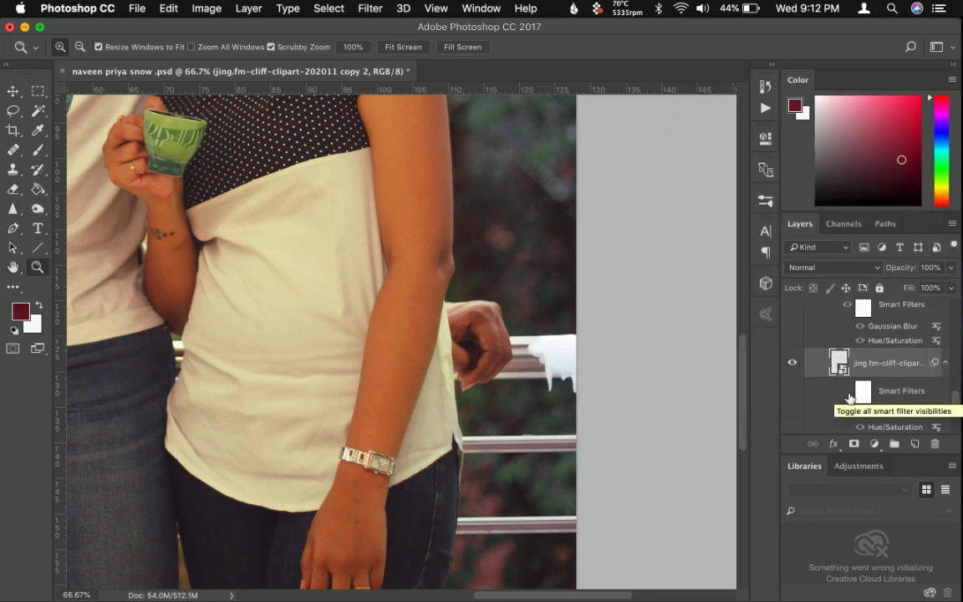
pyautogui.click(850, 397)
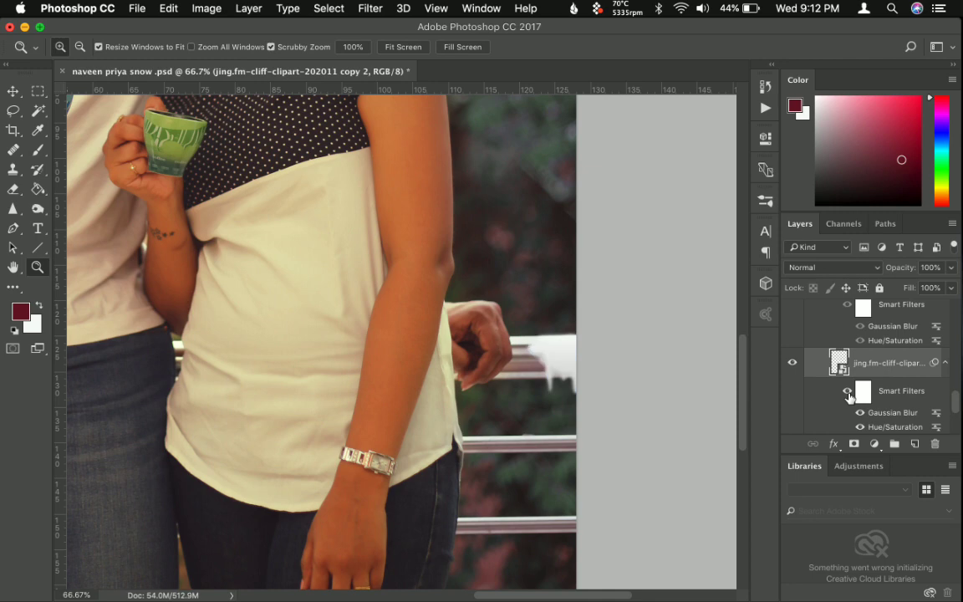
# Apply another Gaussian Blur with a slightly reduced radius to the selected snow clipart layer on the railing.
pyautogui.click(370, 10)
pyautogui.moveTo(434, 189)
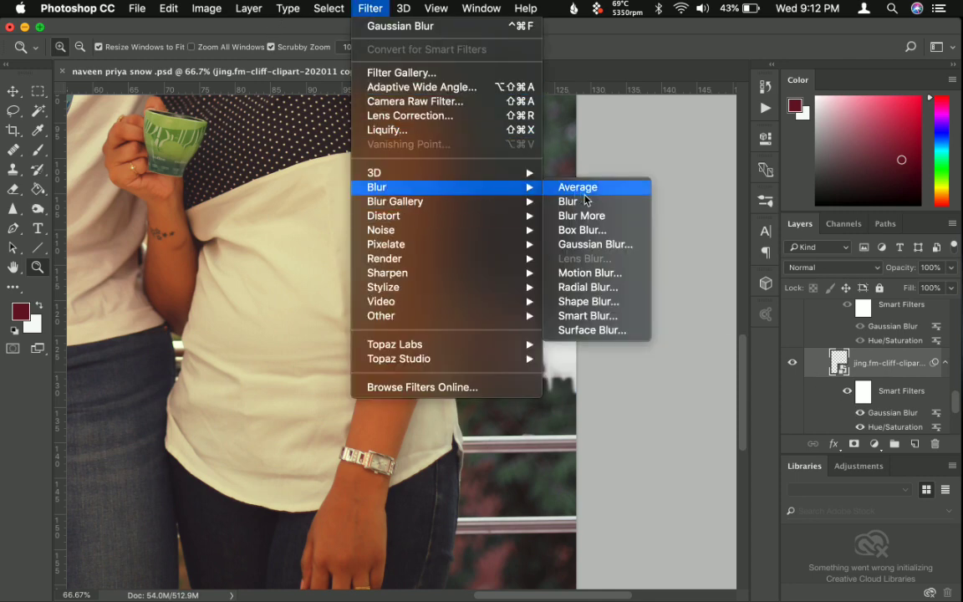
pyautogui.click(603, 245)
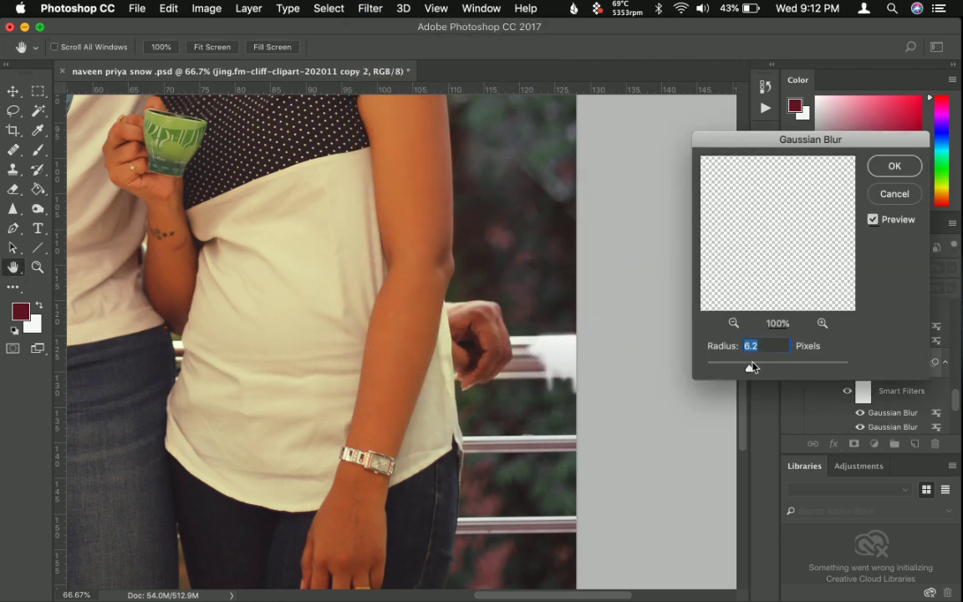
pyautogui.moveTo(752, 368)
pyautogui.mouseDown()
pyautogui.moveTo(734, 370)
pyautogui.moveTo(745, 370)
pyautogui.mouseUp()
pyautogui.click(896, 167)
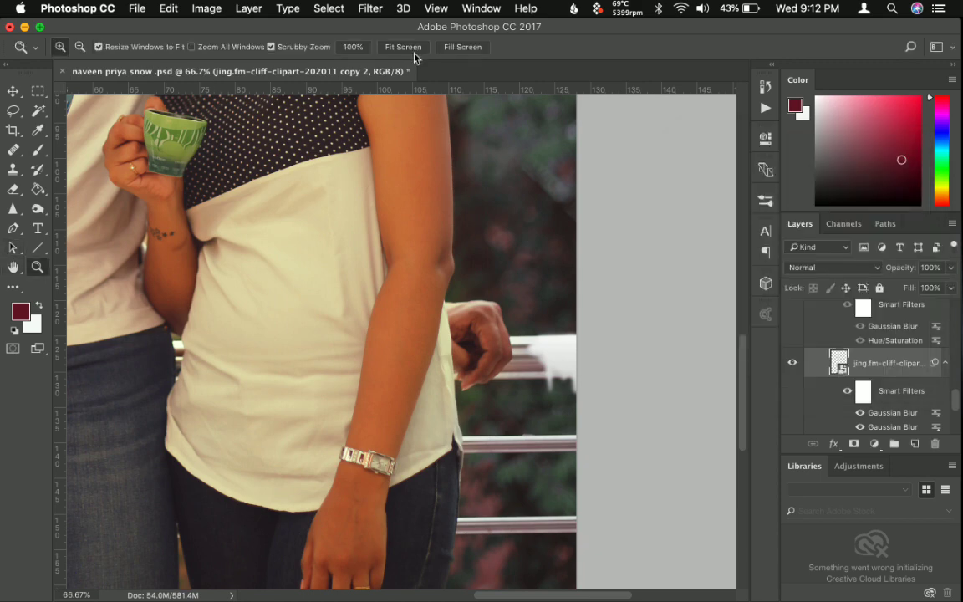
# Fit the whole photo on screen and show the remaining hidden snow clipart layers in Group 3.
pyautogui.click(410, 49)
pyautogui.scroll(2, 880, 376)
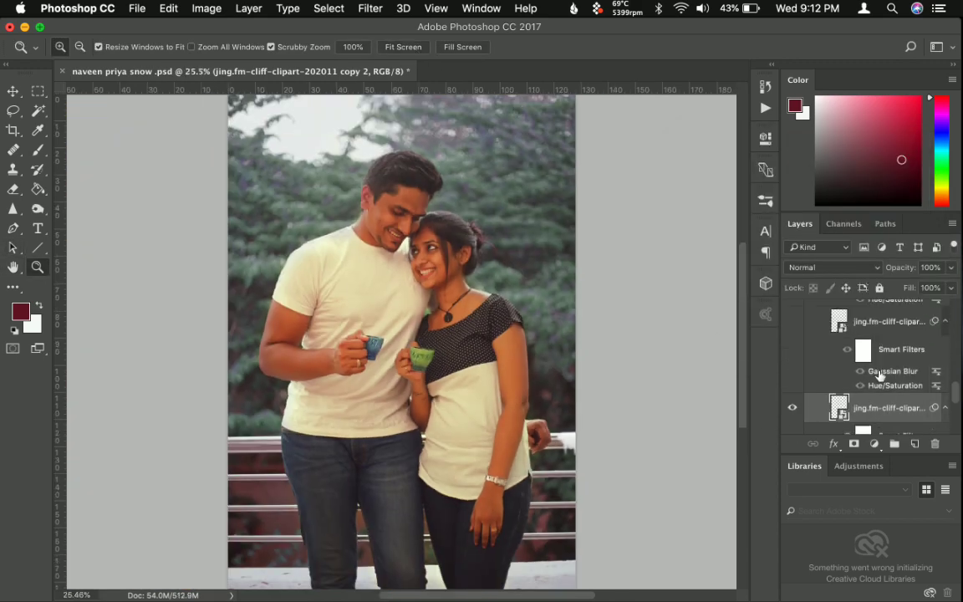
pyautogui.scroll(1, 880, 376)
pyautogui.click(792, 341)
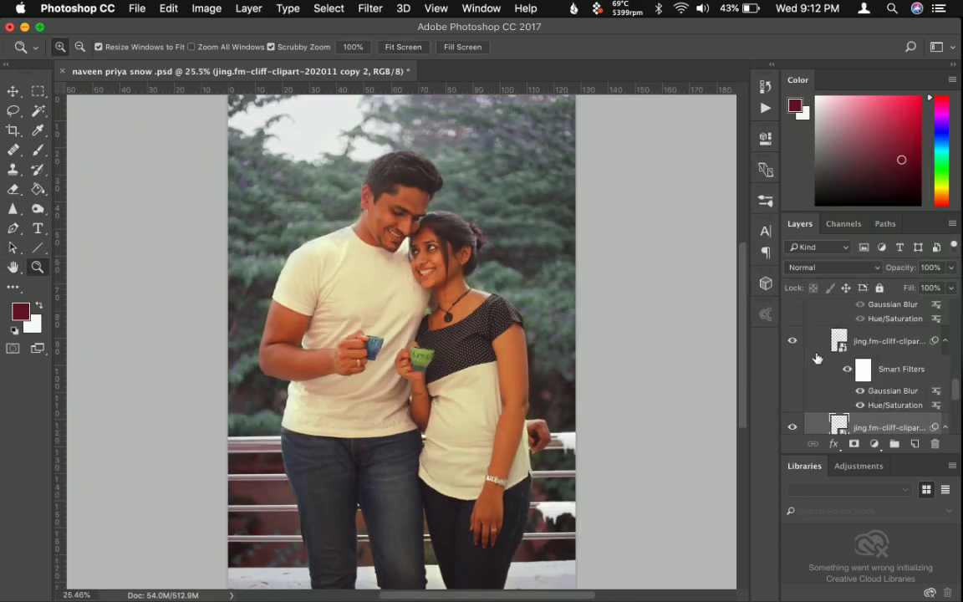
pyautogui.scroll(1, 817, 358)
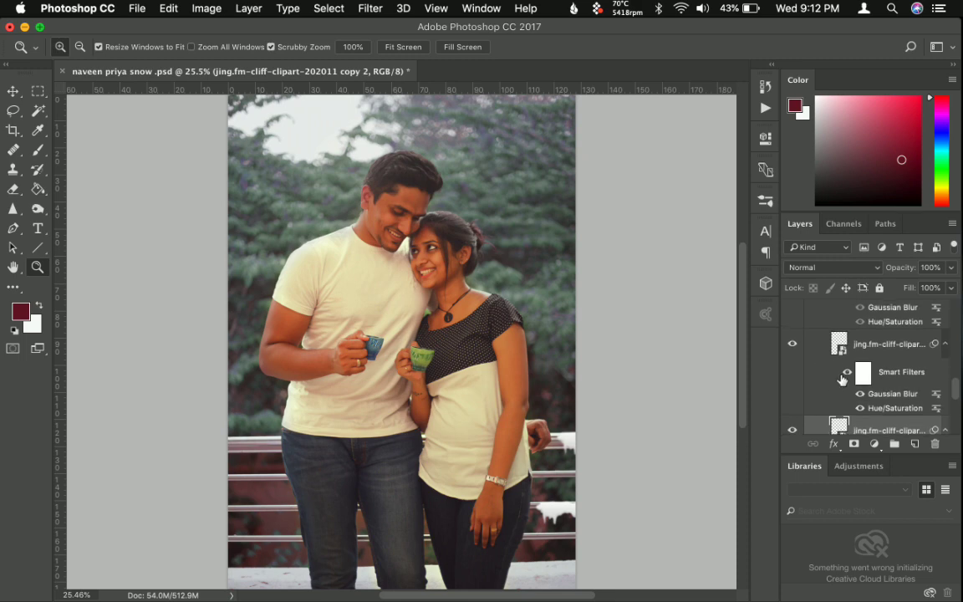
pyautogui.scroll(-2, 842, 378)
pyautogui.scroll(3, 828, 351)
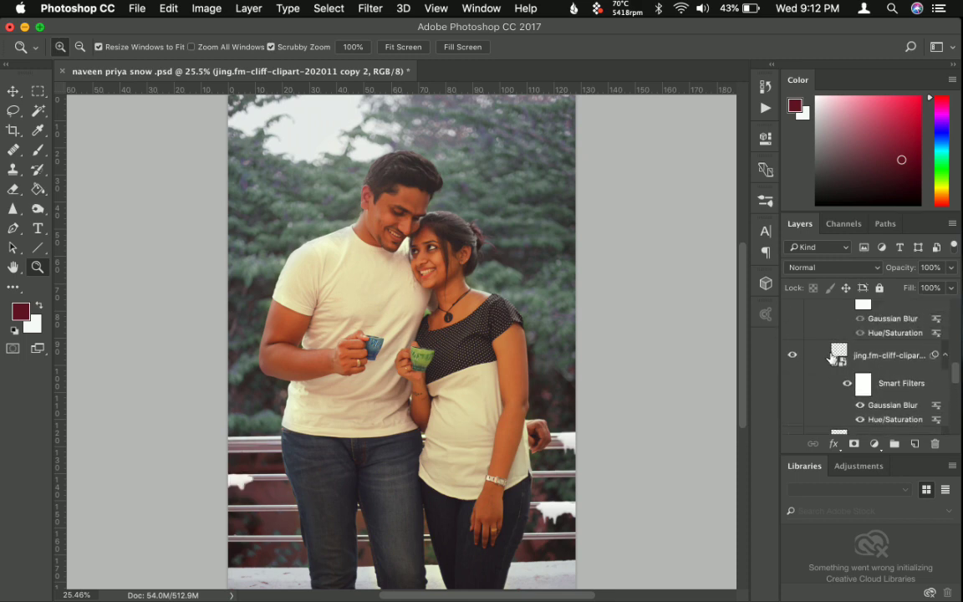
pyautogui.scroll(4, 832, 358)
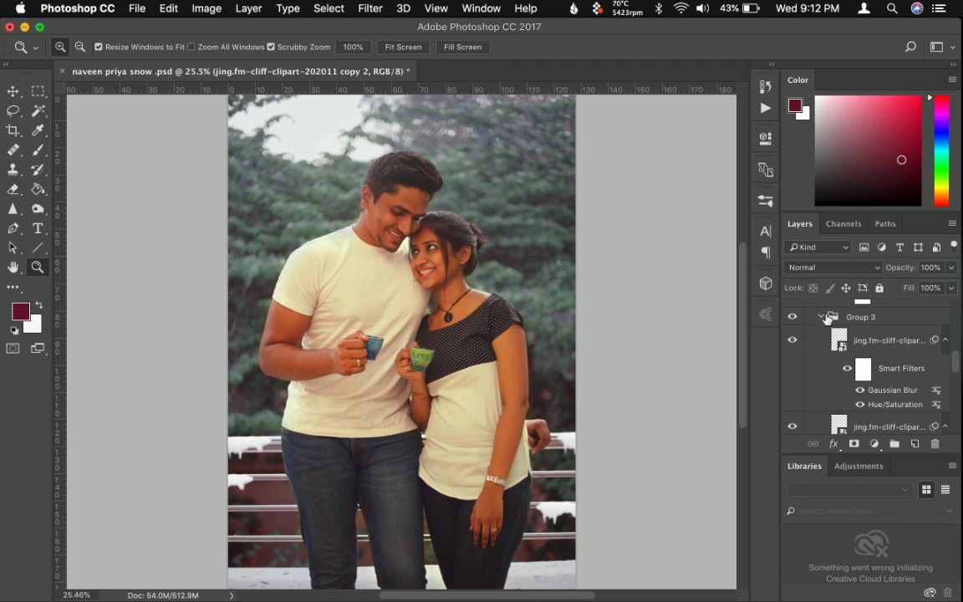
# Collapse Group 3 and compare its railing snow isolated, hidden and shown with the photo.
pyautogui.click(824, 317)
pyautogui.press('alt')
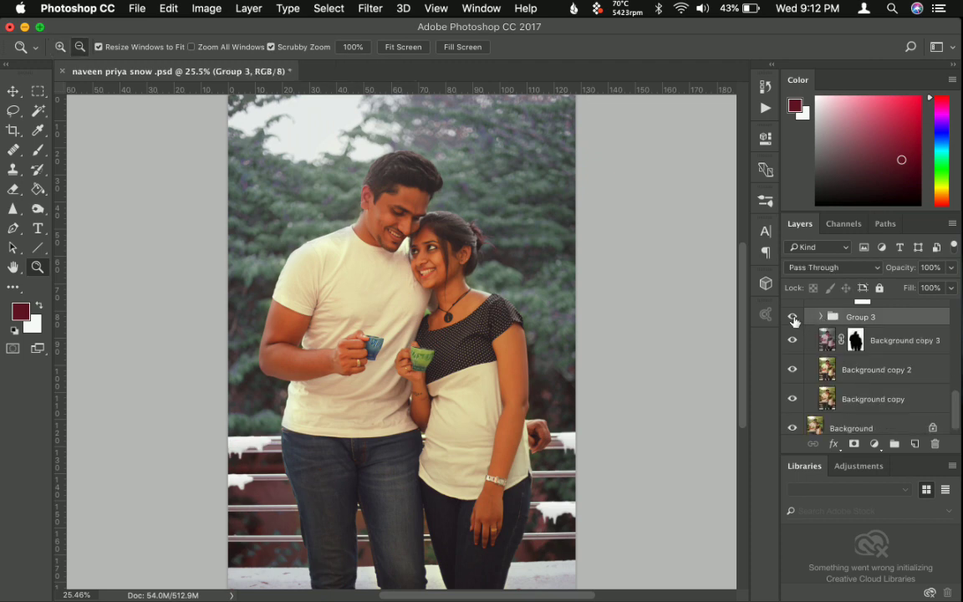
pyautogui.keyDown('alt'); pyautogui.click(793, 317); pyautogui.keyUp('alt')
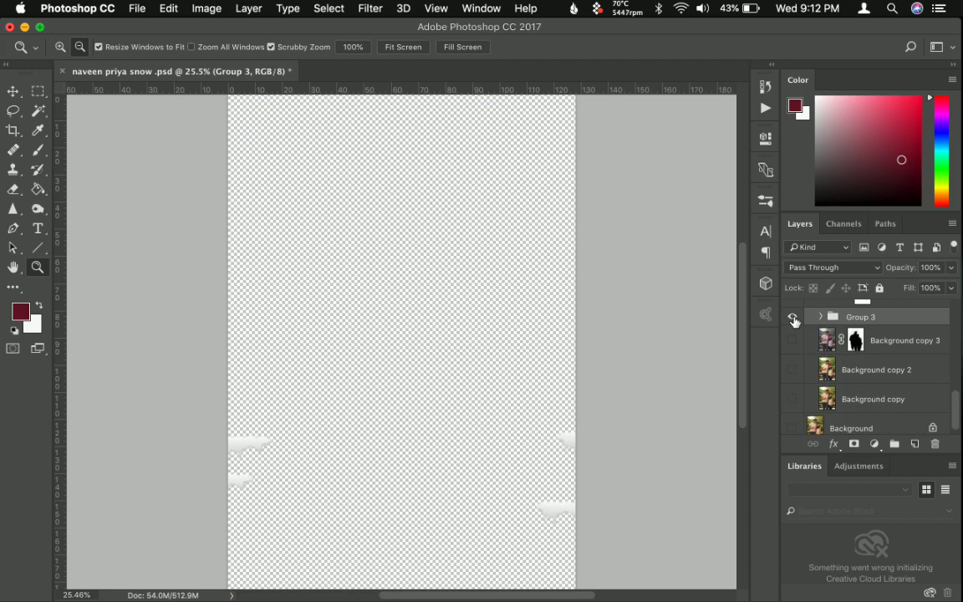
pyautogui.keyDown('alt'); pyautogui.click(794, 319); pyautogui.keyUp('alt')
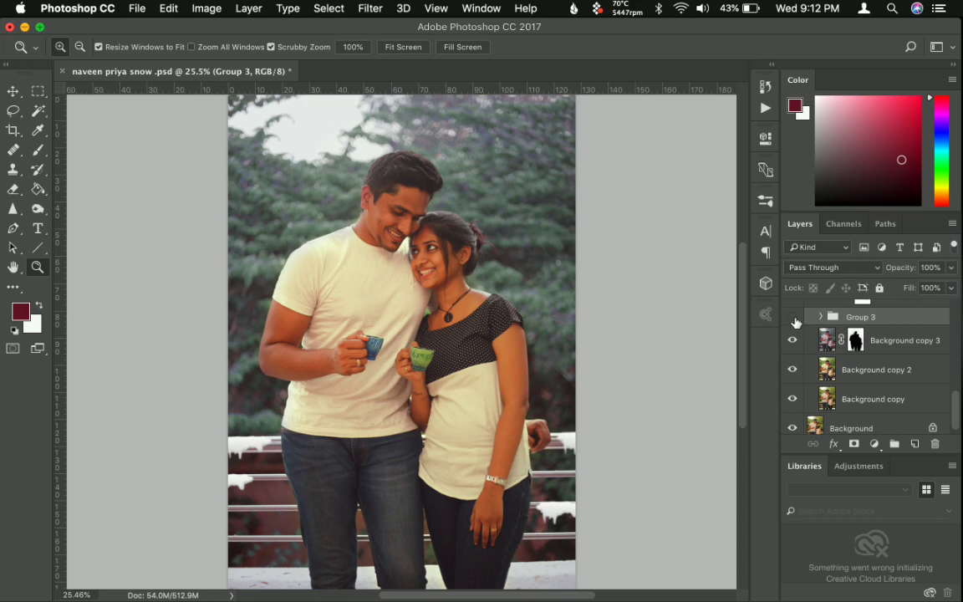
pyautogui.click(794, 320)
pyautogui.click(793, 318)
pyautogui.click(793, 318)
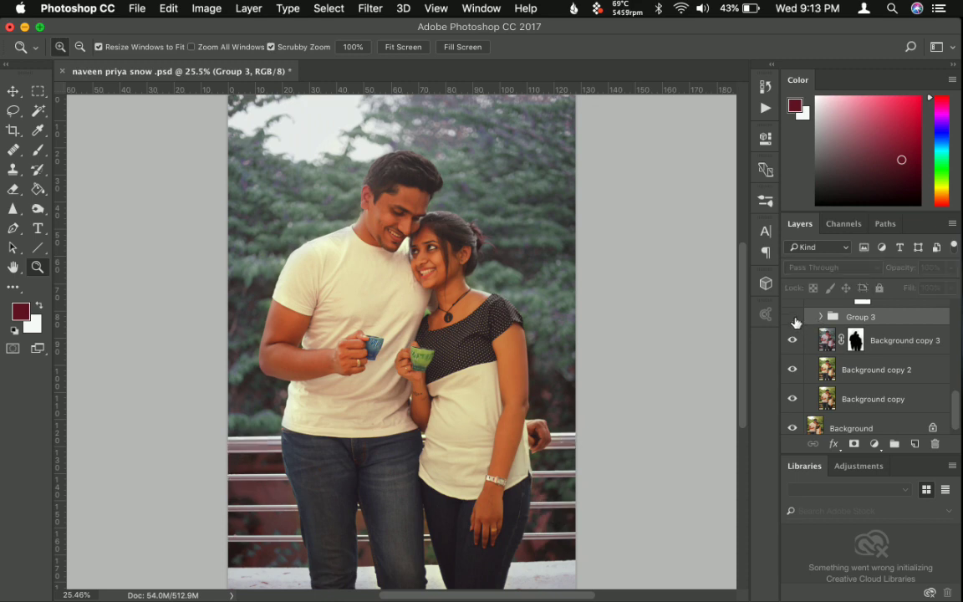
pyautogui.click(793, 318)
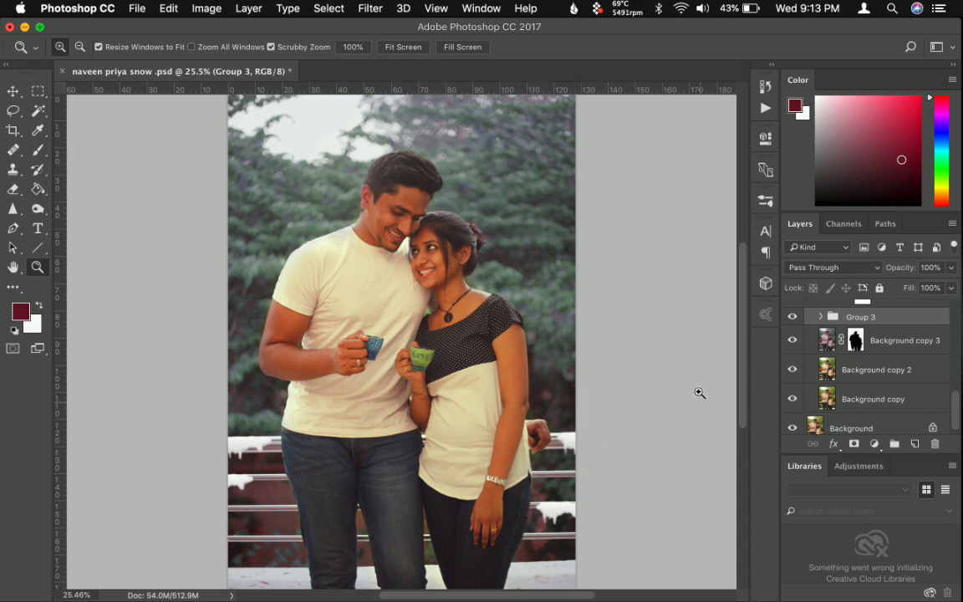
# Show the Brightness/Contrast adjustment layer above Group 3 and compare the photo with it off and on.
pyautogui.scroll(2, 811, 366)
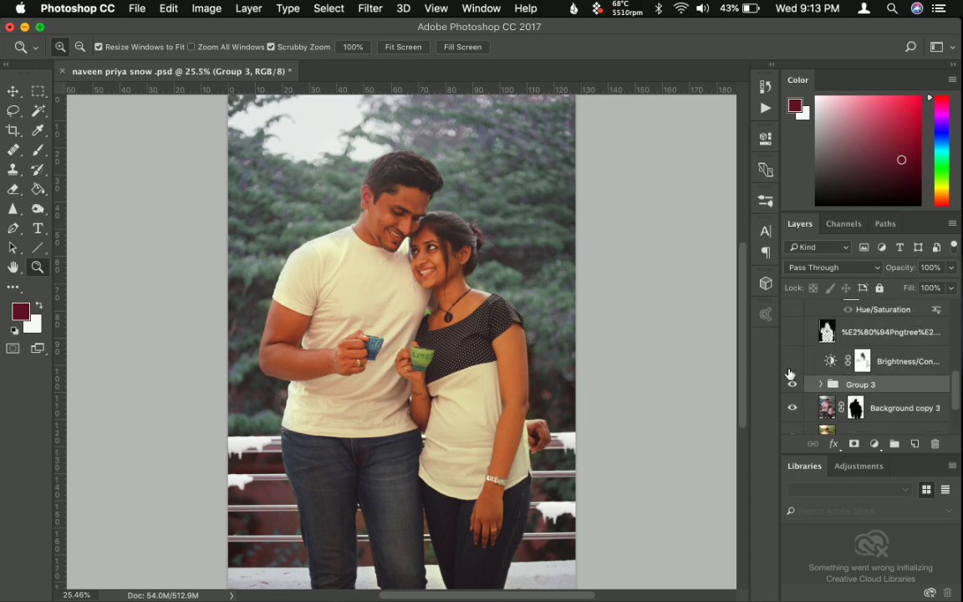
pyautogui.click(792, 361)
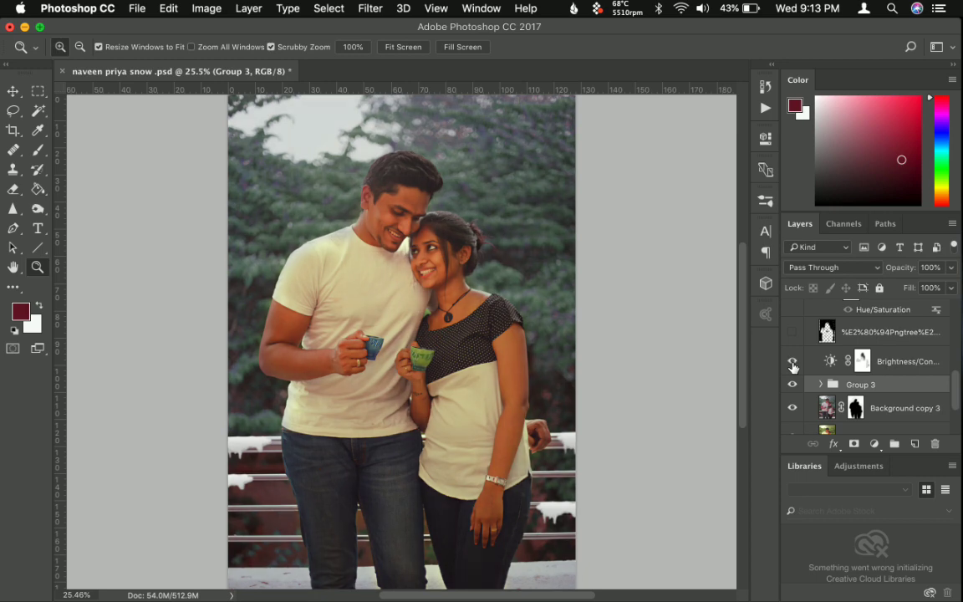
pyautogui.click(793, 362)
pyautogui.click(793, 362)
pyautogui.click(793, 362)
# Set the brightness of the Brightness/Contrast adjustment layer to -28 and close its settings.
pyautogui.doubleClick(830, 361)
pyautogui.moveTo(626, 219); pyautogui.dragTo(620, 218)
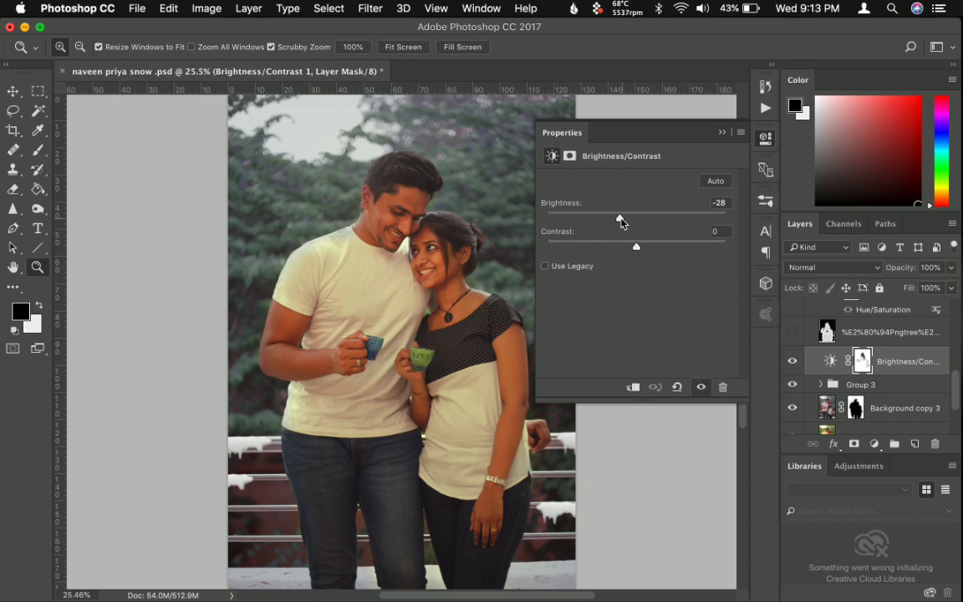
pyautogui.click(722, 134)
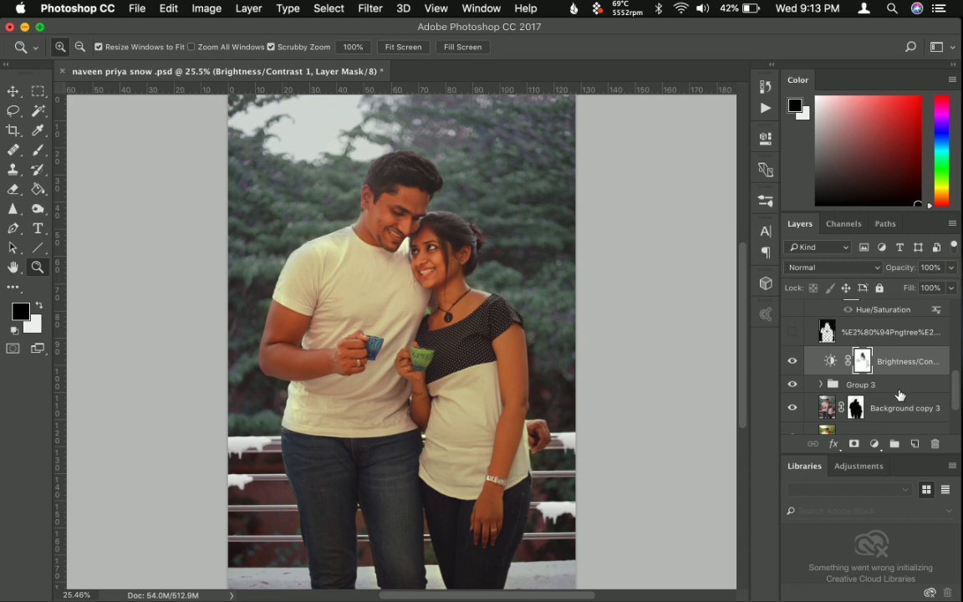
# Show the Pngtree heavy snow layer above Brightness/Contrast, compare the photo without it, and select that layer.
pyautogui.scroll(-1, 897, 394)
pyautogui.scroll(3, 897, 397)
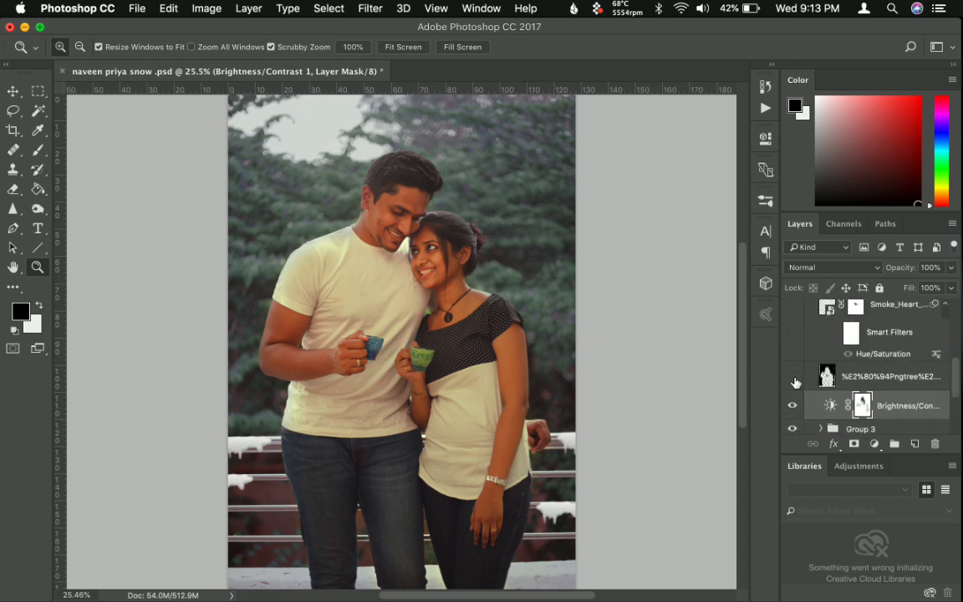
pyautogui.click(793, 381)
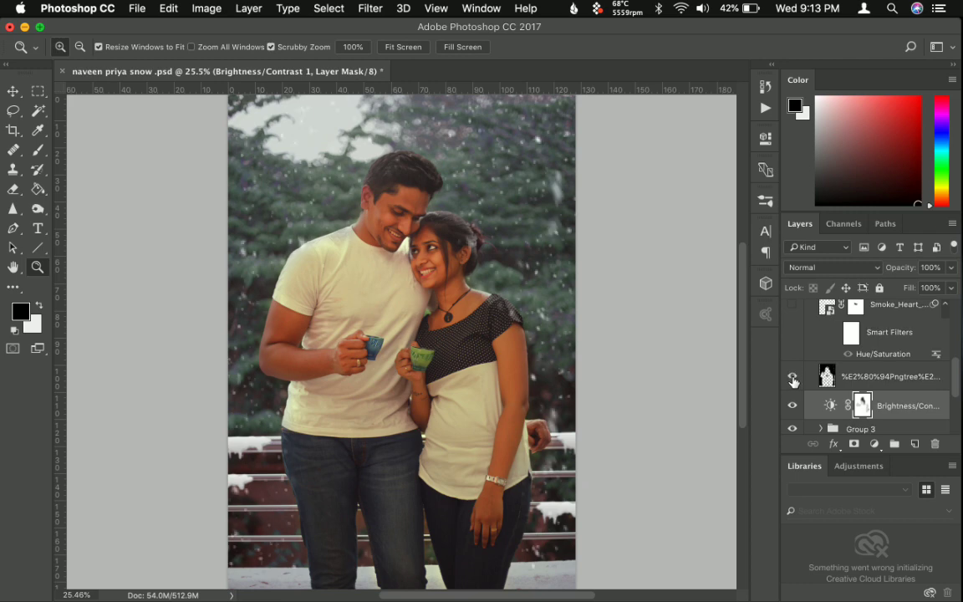
pyautogui.click(793, 381)
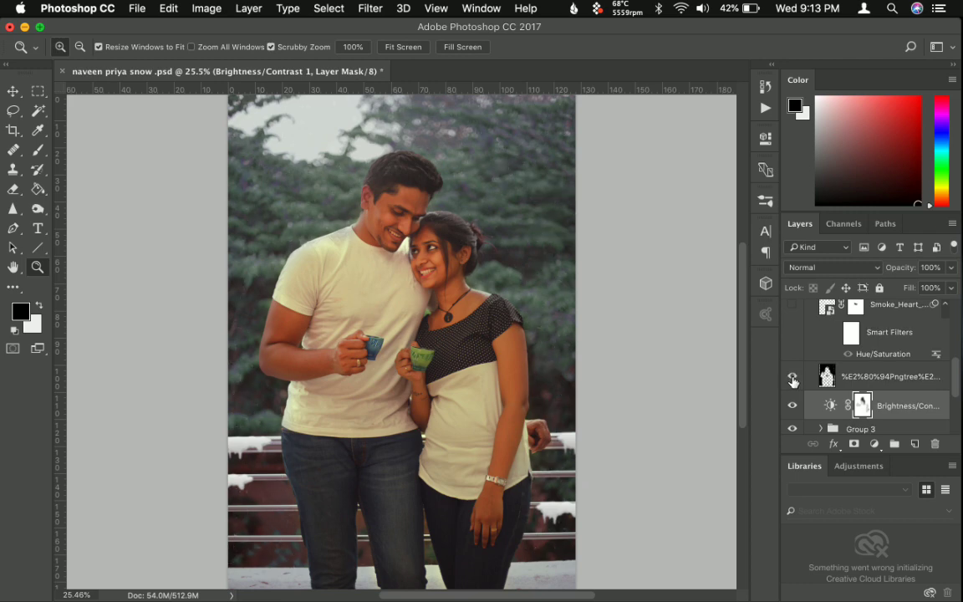
pyautogui.click(793, 381)
pyautogui.click(824, 378)
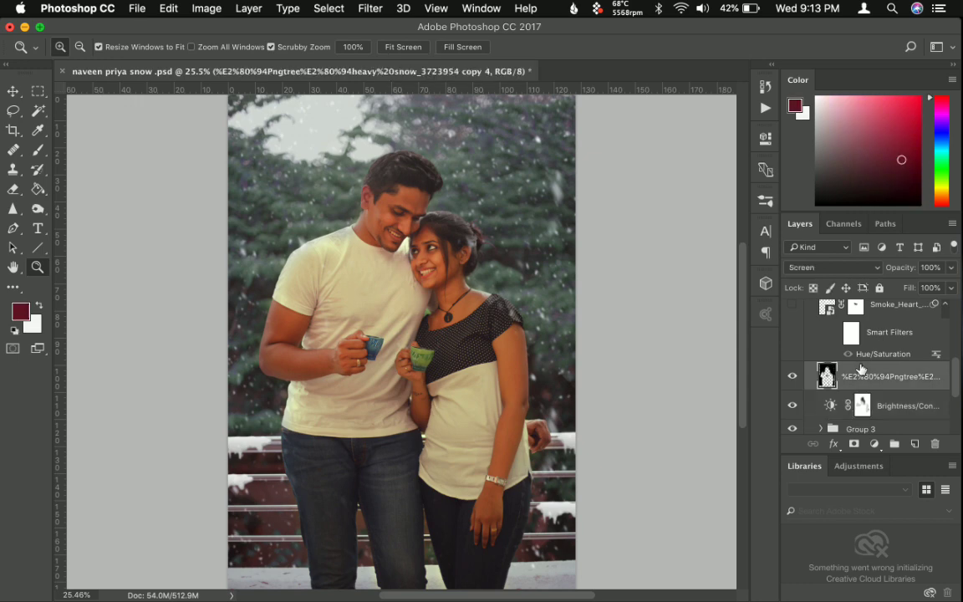
# Try the Normal blend mode on the heavy snow layer, then return it to Screen.
pyautogui.click(832, 268)
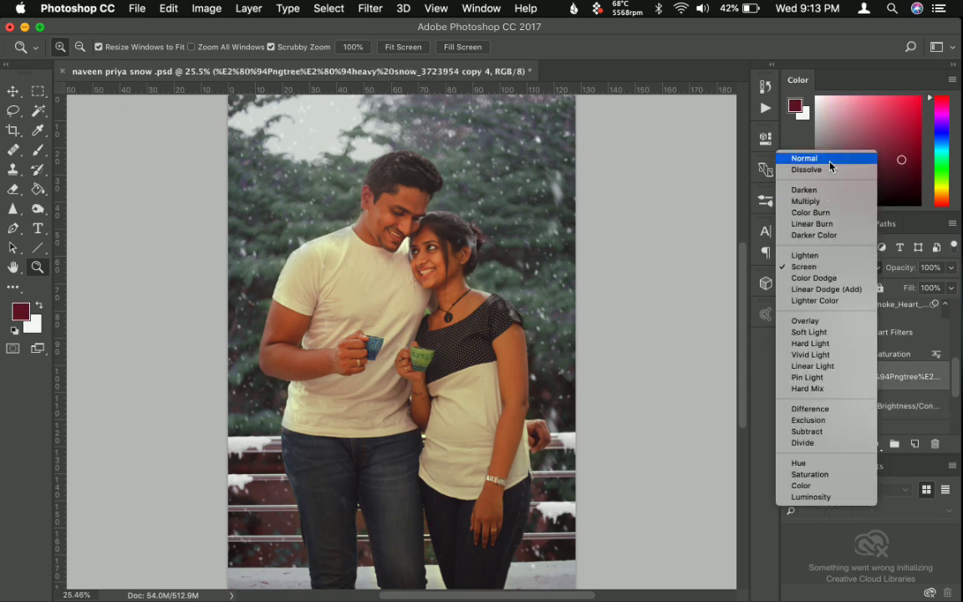
pyautogui.click(803, 158)
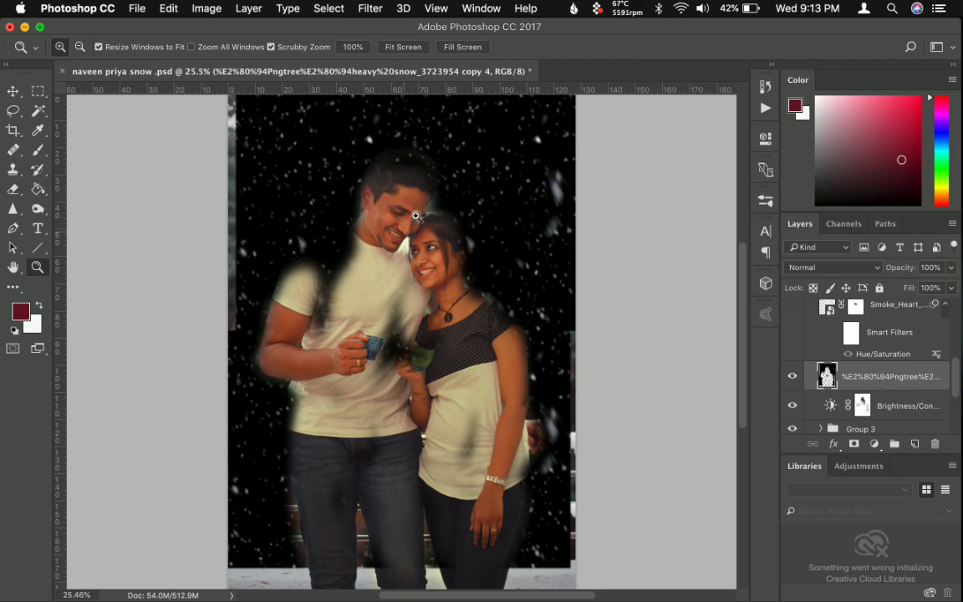
pyautogui.click(834, 268)
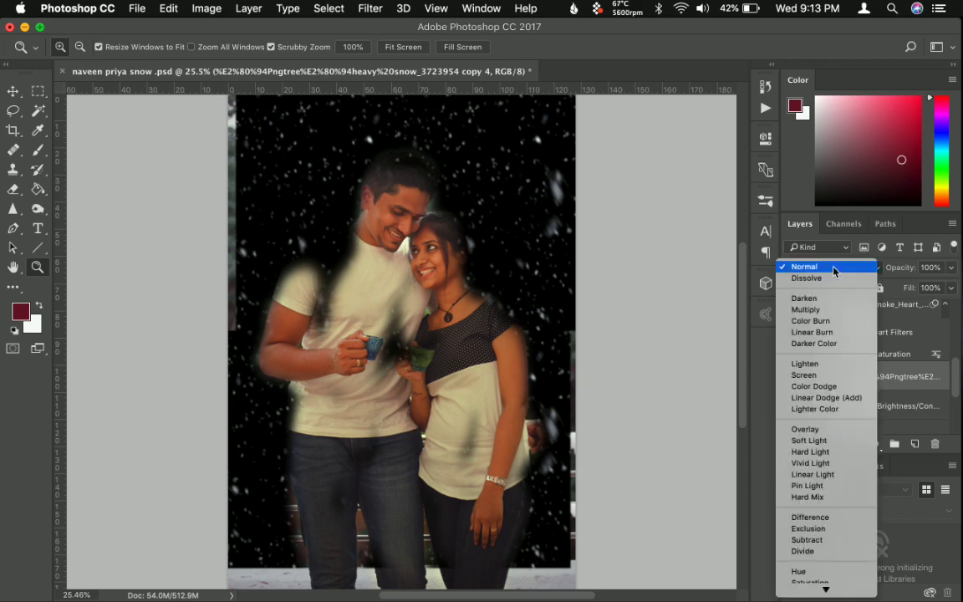
pyautogui.click(826, 377)
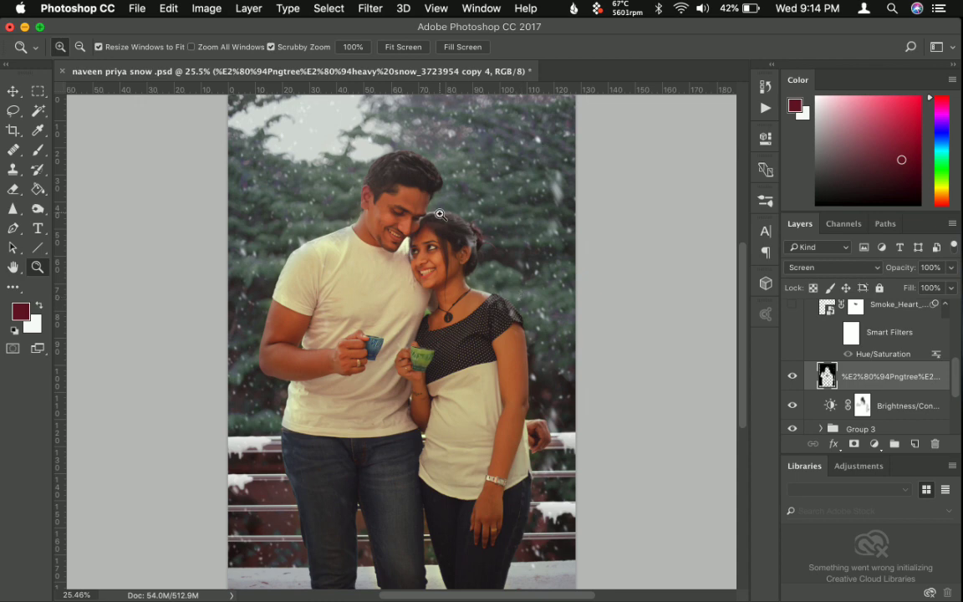
# Add a layer mask to the heavy snow layer and set the Brush to 140 px size and 77% opacity.
pyautogui.click(854, 445)
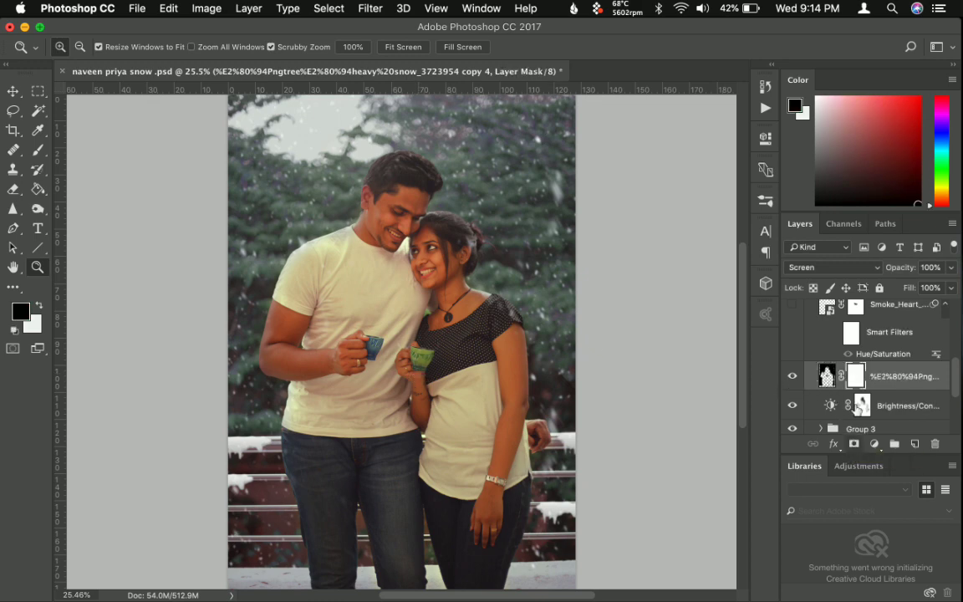
pyautogui.click(38, 150)
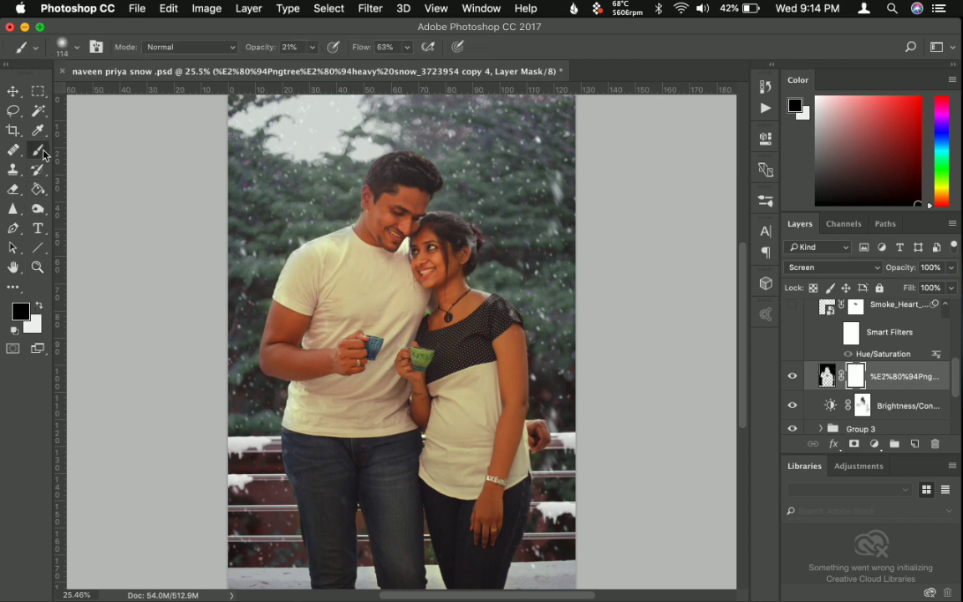
pyautogui.click(76, 47)
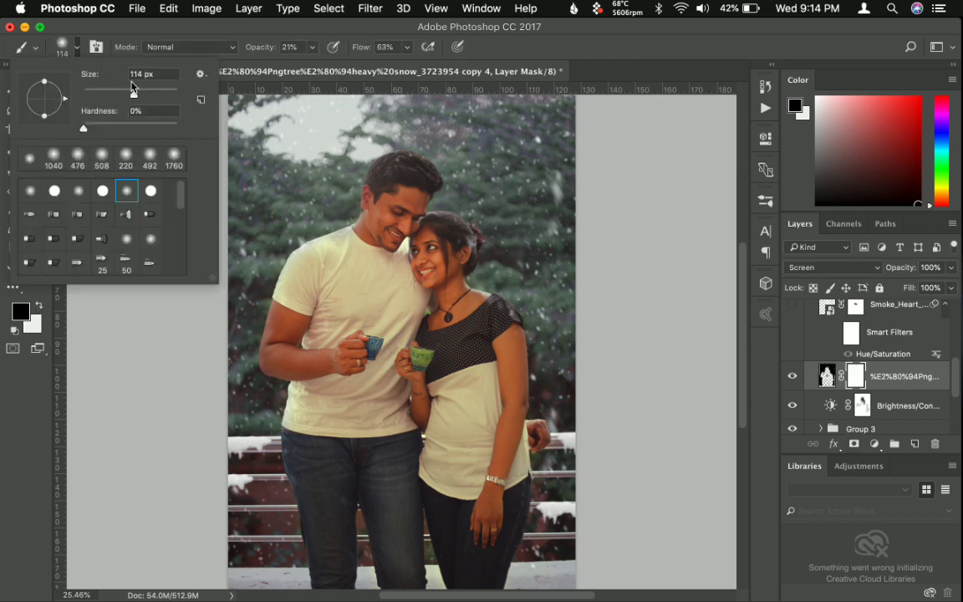
pyautogui.moveTo(133, 92); pyautogui.dragTo(159, 94)
pyautogui.click(471, 182)
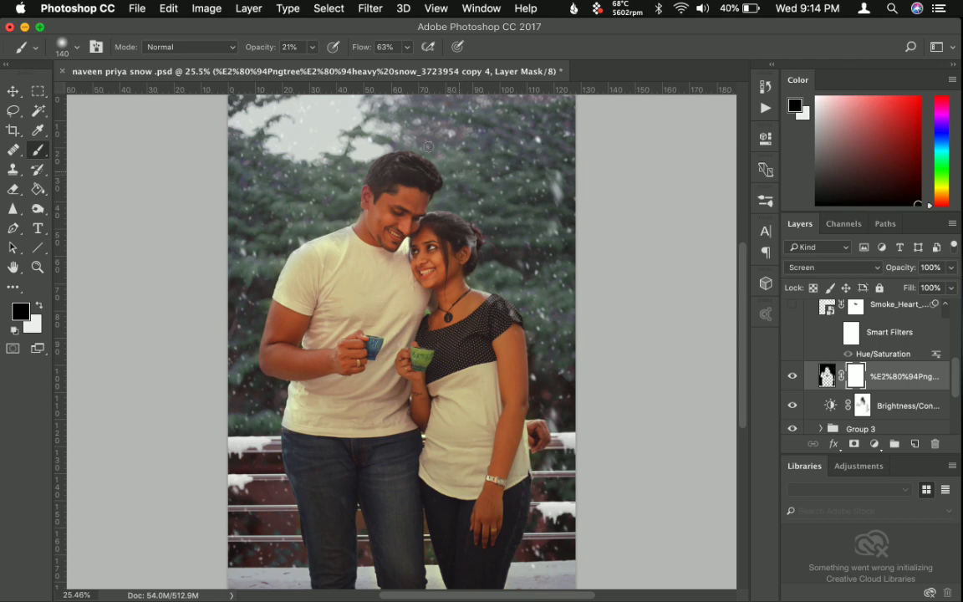
pyautogui.click(313, 47)
pyautogui.moveTo(311, 65); pyautogui.dragTo(351, 64)
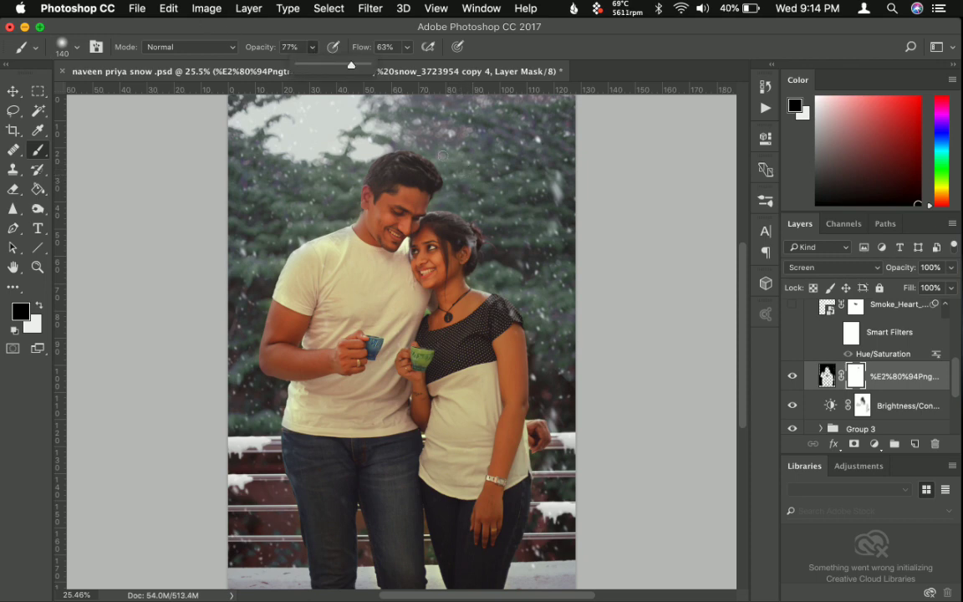
# Paint the heavy snow layer's mask beside the man's head, alternating black to hide snowflakes and white to restore them.
pyautogui.click(454, 176)
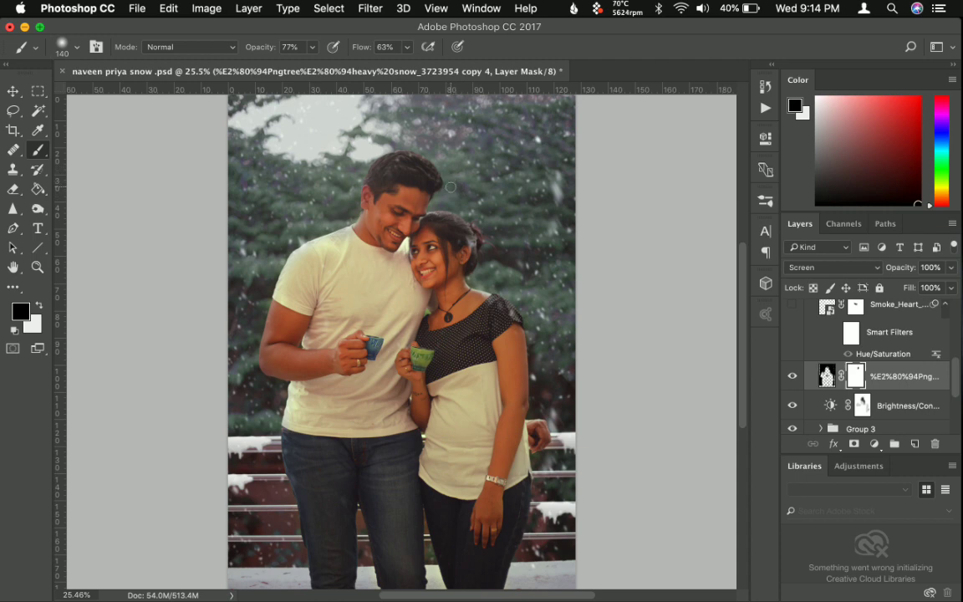
pyautogui.press('x')
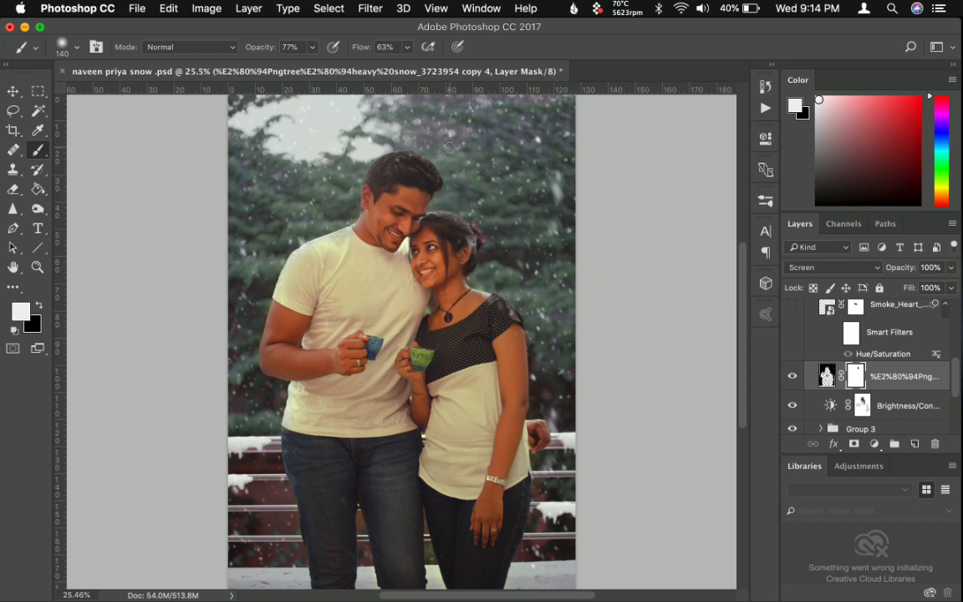
pyautogui.press('x')
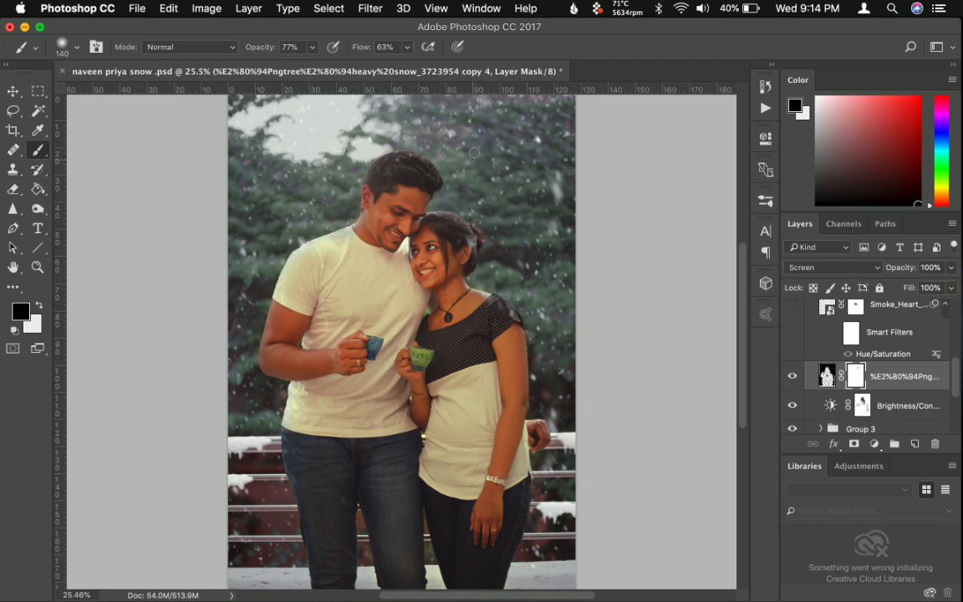
pyautogui.press('x')
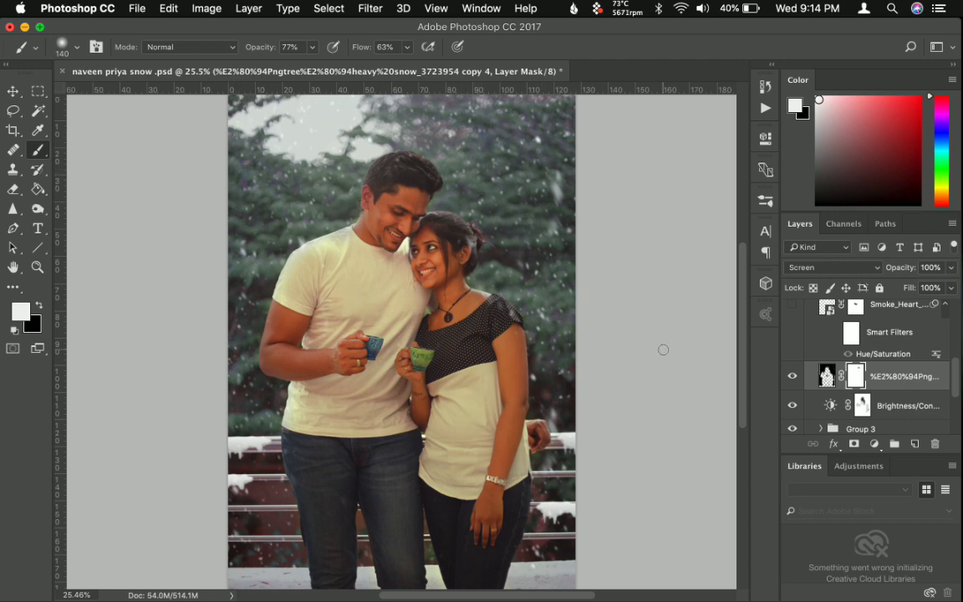
pyautogui.scroll(-1, 824, 380)
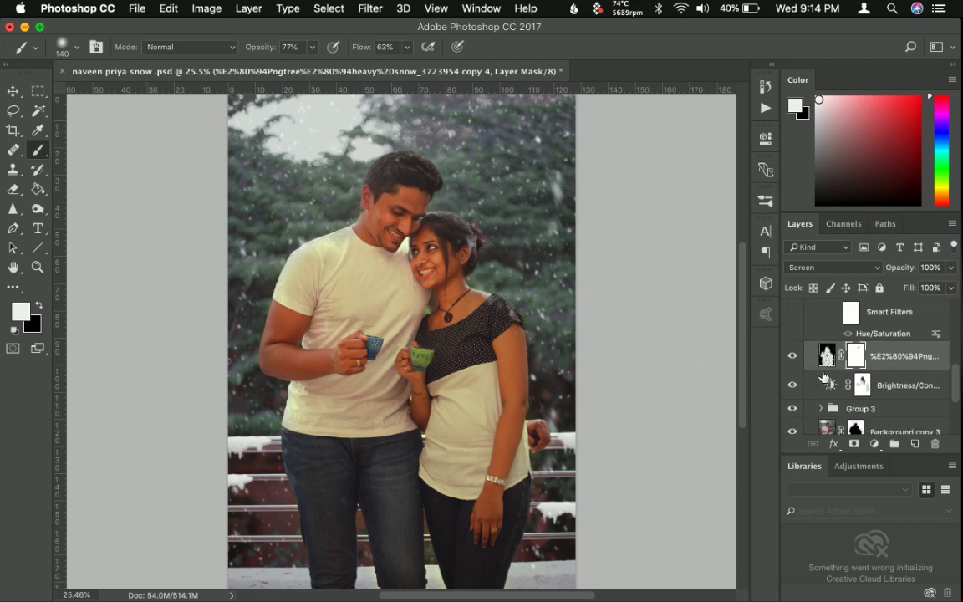
# Compare the photo with and without the masked heavy snow layer above Brightness/Contrast, leaving the layer shown.
pyautogui.scroll(-1, 828, 367)
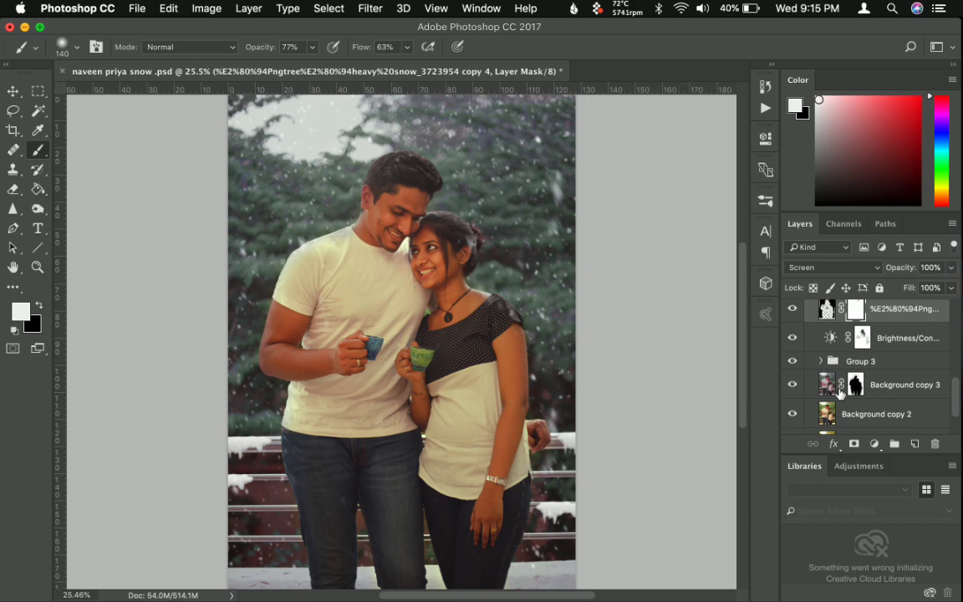
pyautogui.scroll(1, 835, 406)
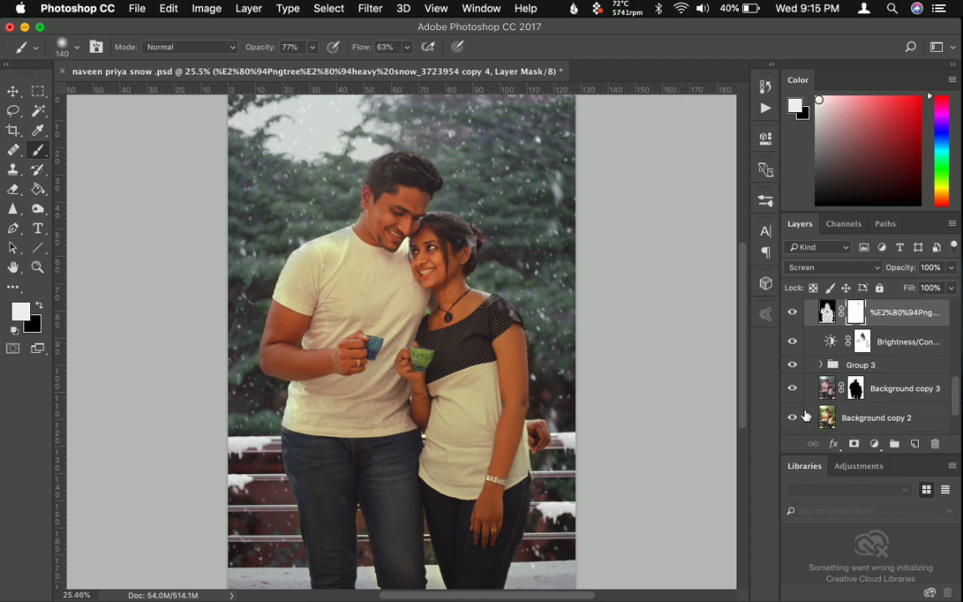
pyautogui.scroll(5, 805, 416)
pyautogui.scroll(-3, 794, 359)
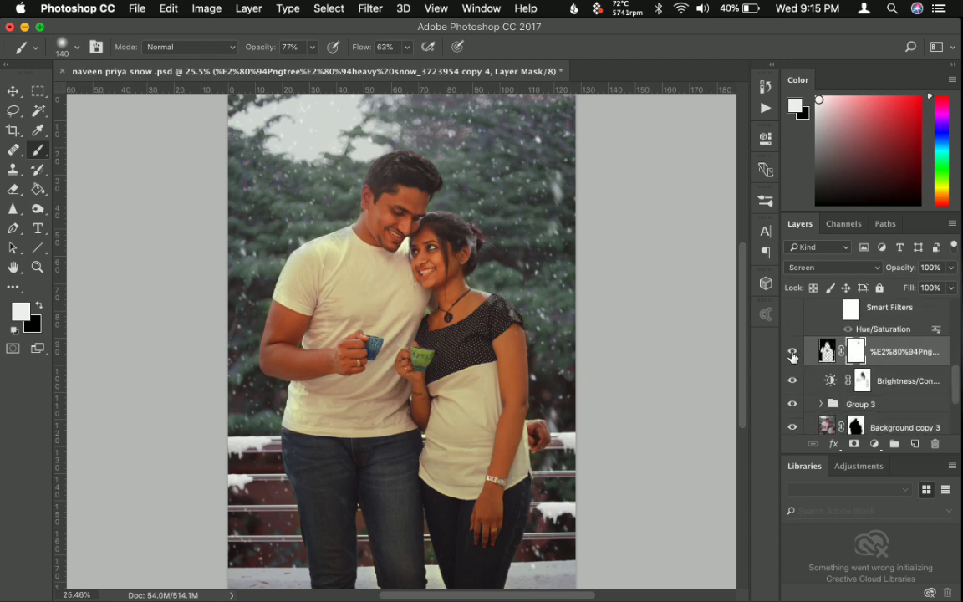
pyautogui.click(792, 355)
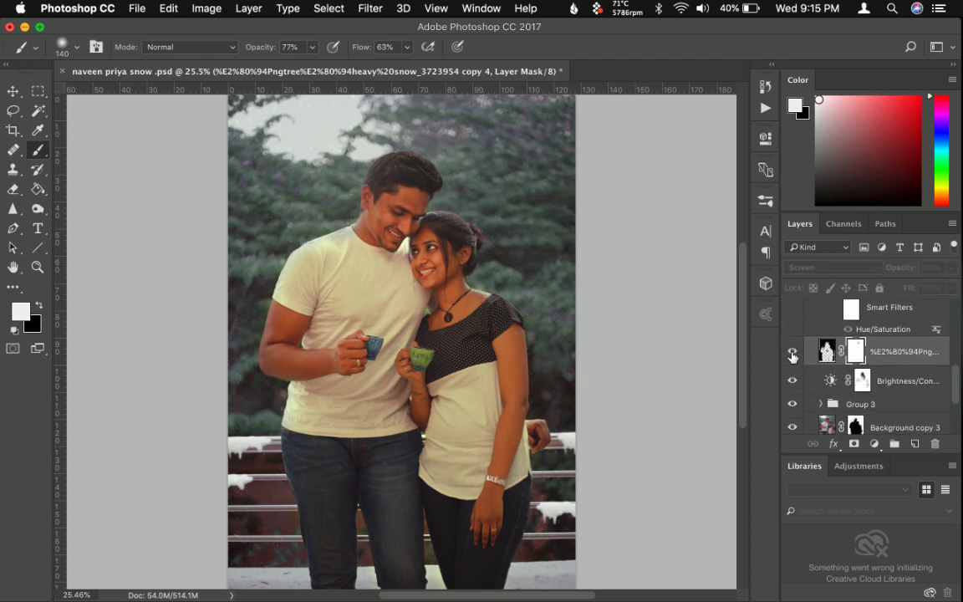
pyautogui.click(793, 354)
# Show the Smoke_Heart clipart layer above the heavy snow layer, select it, and enable its smart filters.
pyautogui.scroll(1, 820, 368)
pyautogui.scroll(2, 824, 372)
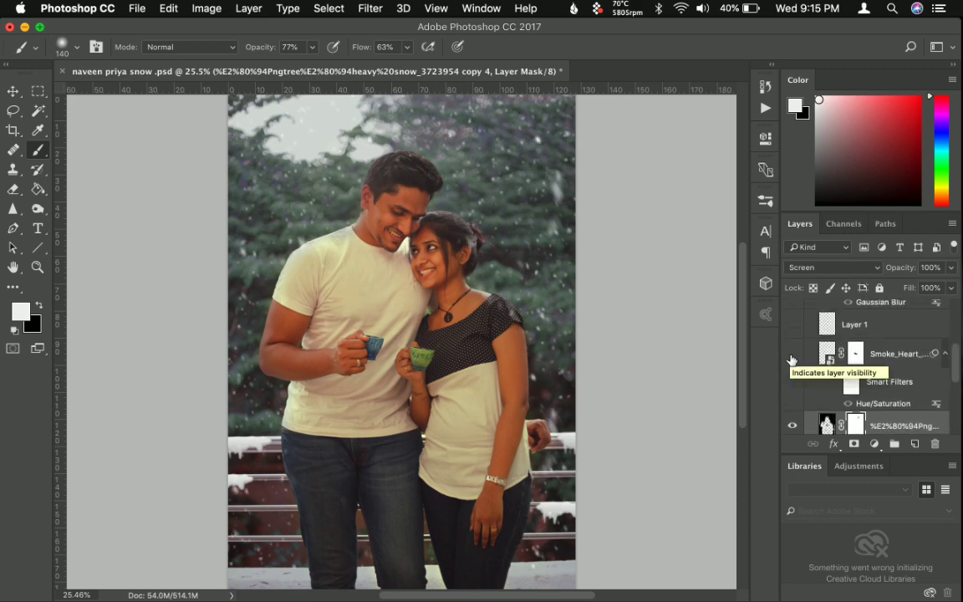
pyautogui.click(792, 356)
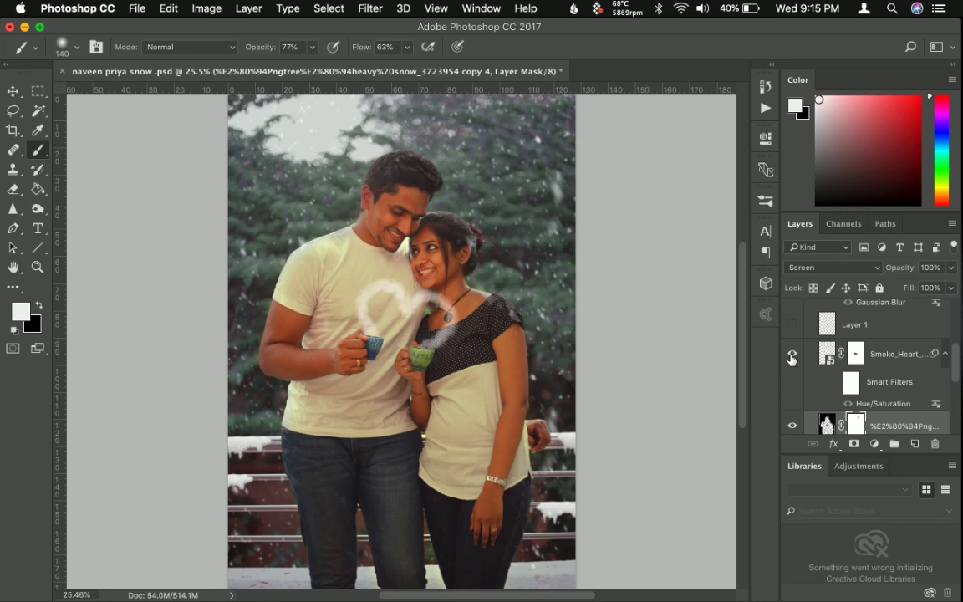
pyautogui.click(886, 364)
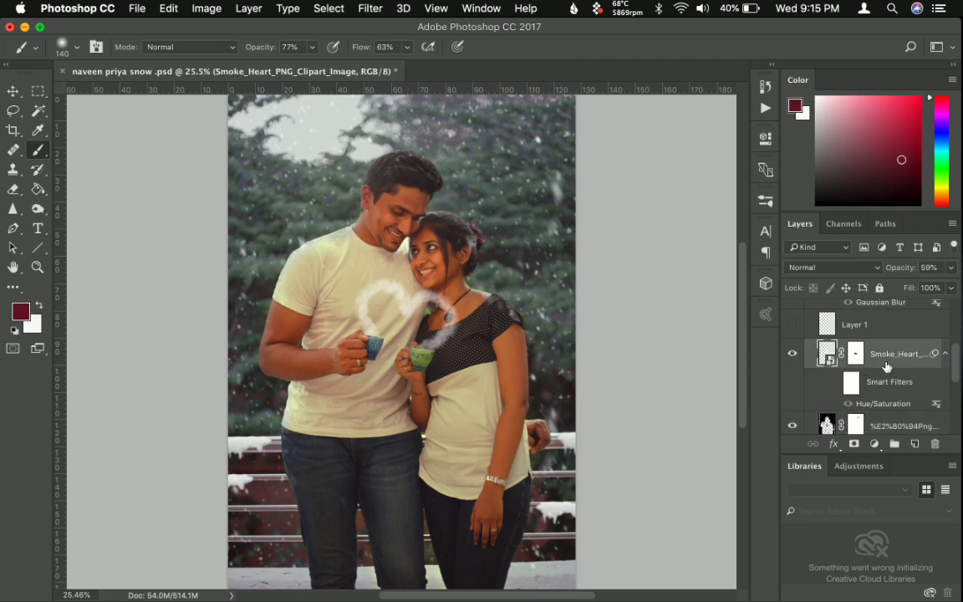
pyautogui.click(837, 386)
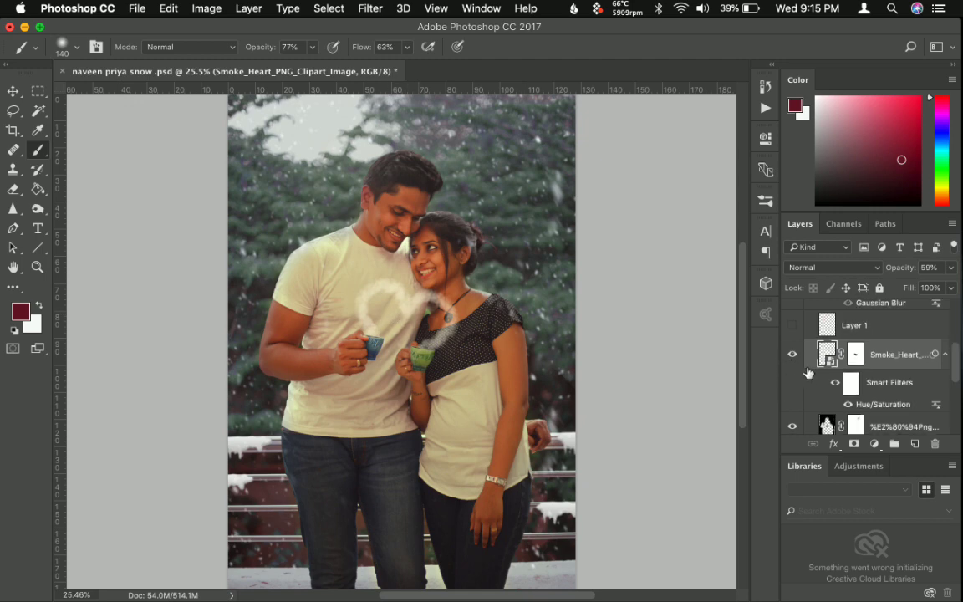
# Compare the photo with and without Layer 1 and the smoke heart layer, leaving only the smoke heart shown.
pyautogui.scroll(1, 807, 368)
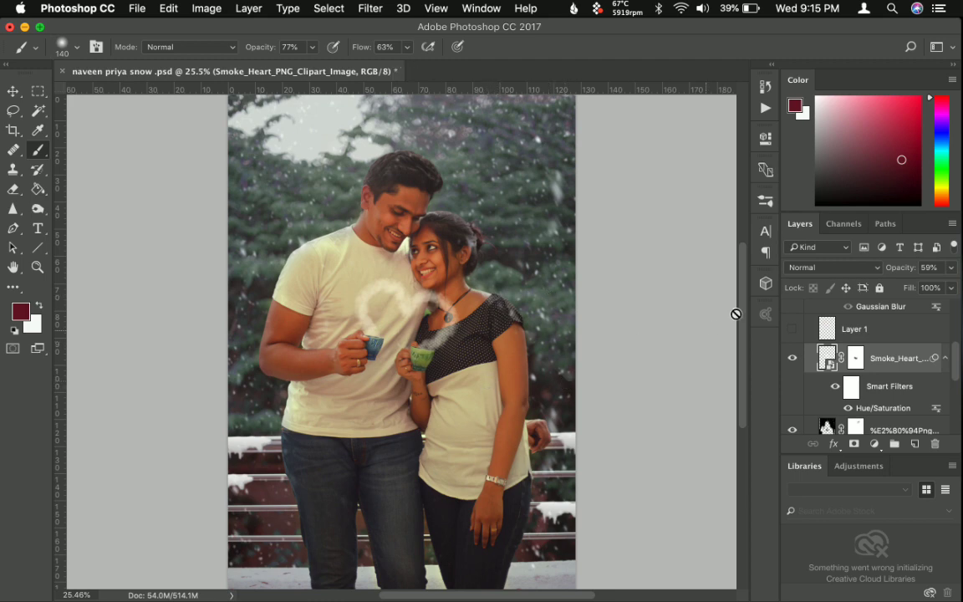
pyautogui.click(792, 330)
pyautogui.click(791, 330)
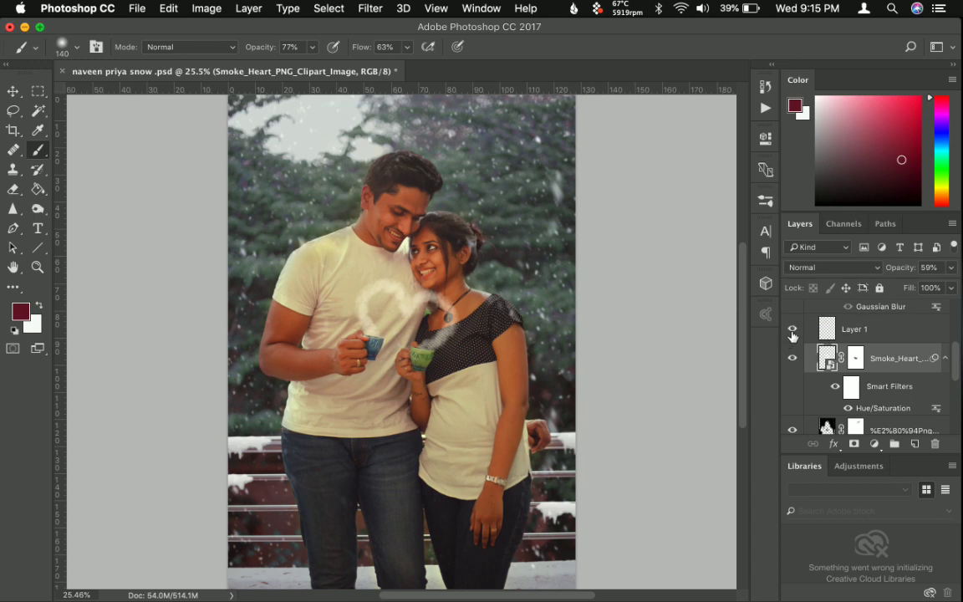
pyautogui.click(793, 331)
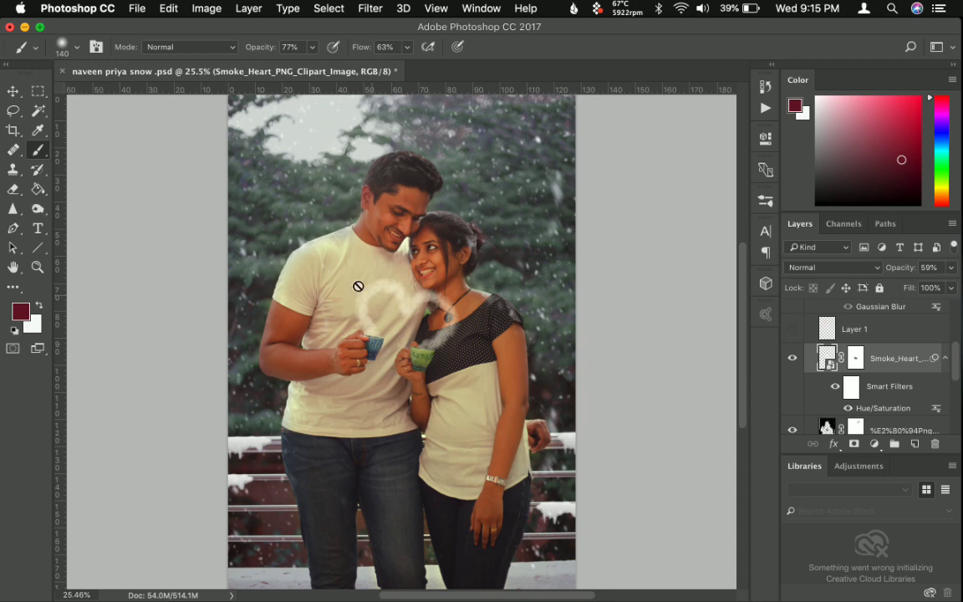
pyautogui.click(793, 360)
pyautogui.click(793, 361)
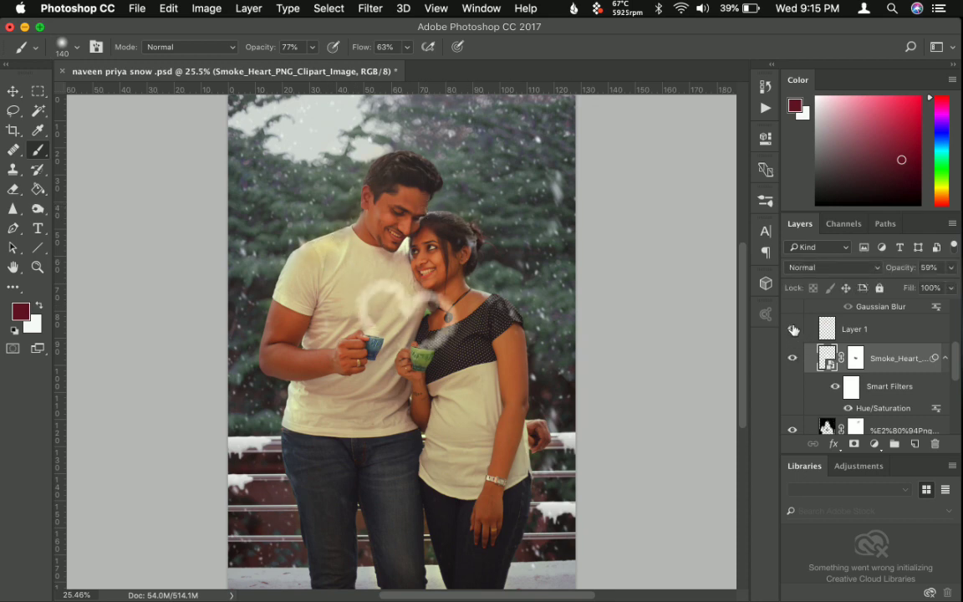
# Inspect the smoke heart above the cups at 50% zoom, then fit the whole photo on screen.
pyautogui.click(38, 268)
pyautogui.click(416, 192)
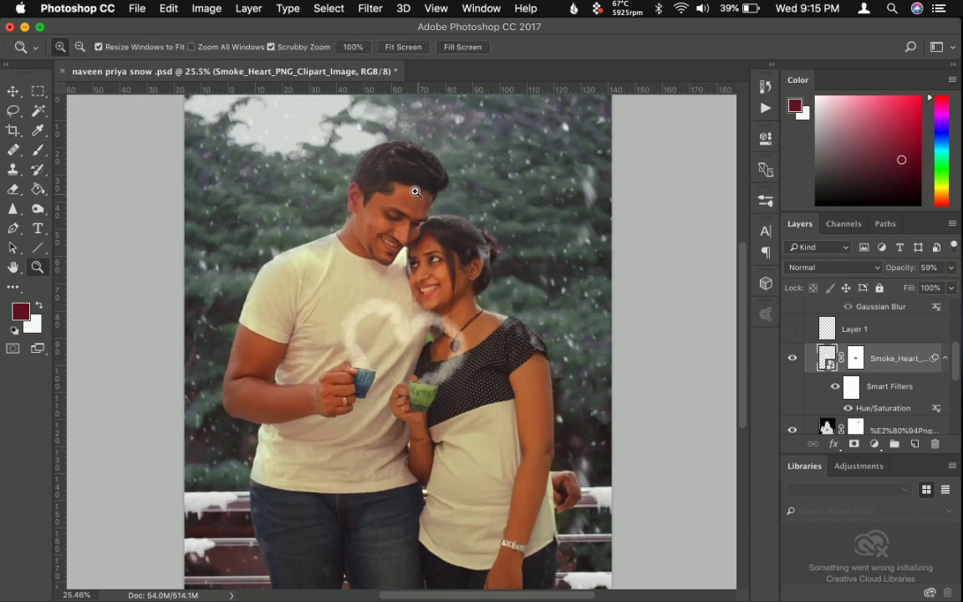
pyautogui.click(416, 192)
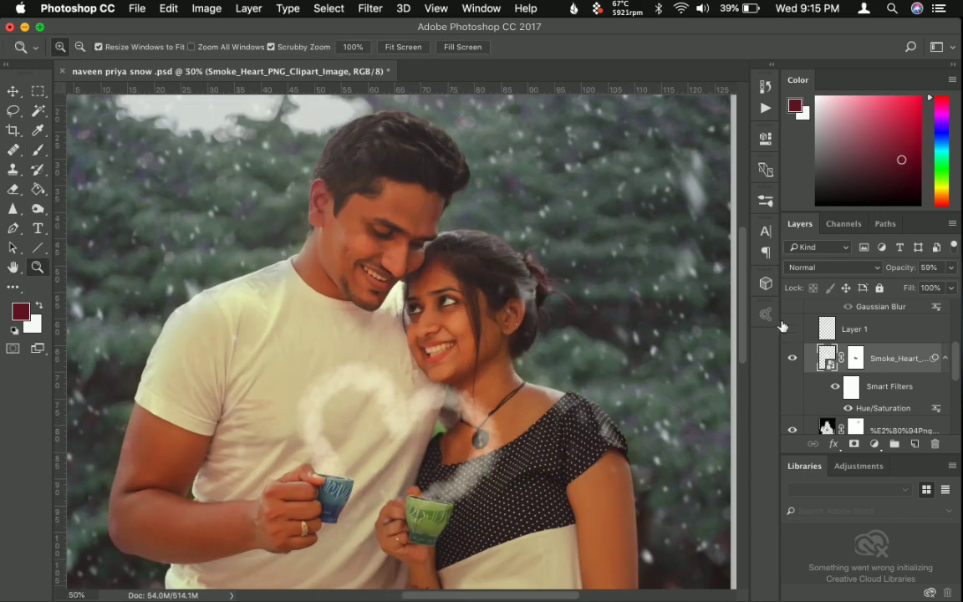
pyautogui.click(403, 46)
# Show Layer 1 and the Pngtree light rays layer above it.
pyautogui.scroll(2, 801, 343)
pyautogui.click(791, 366)
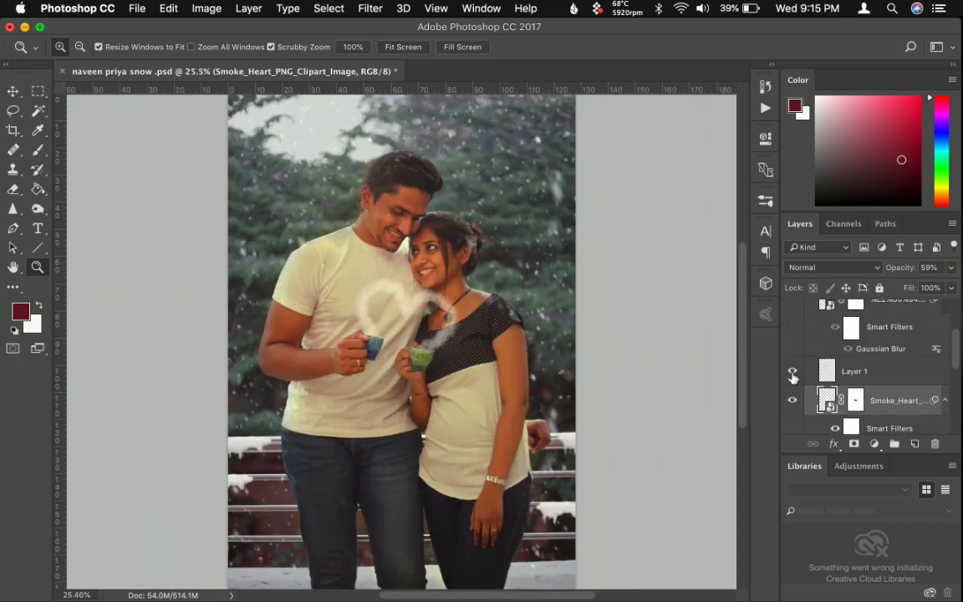
pyautogui.scroll(2, 791, 371)
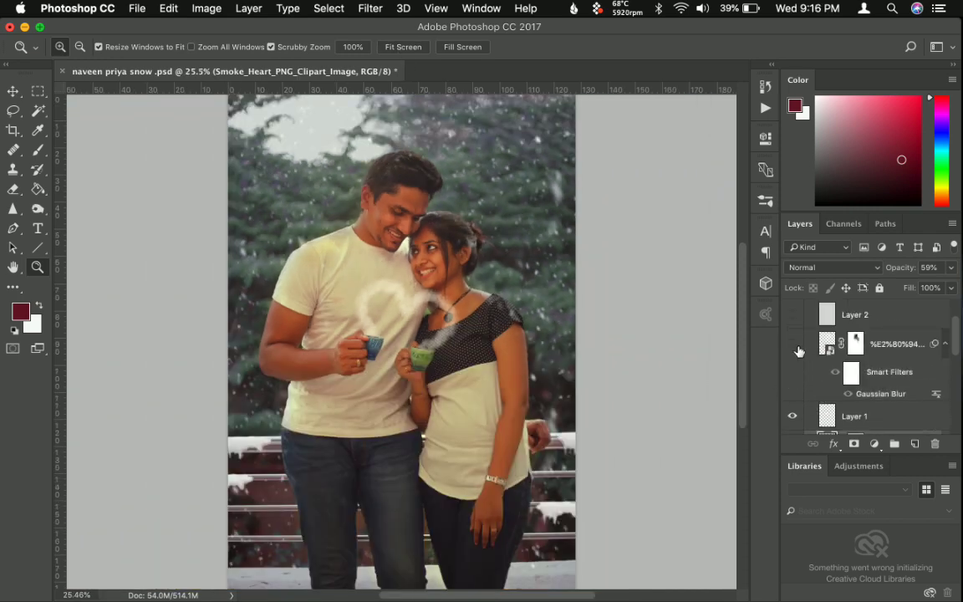
pyautogui.click(793, 345)
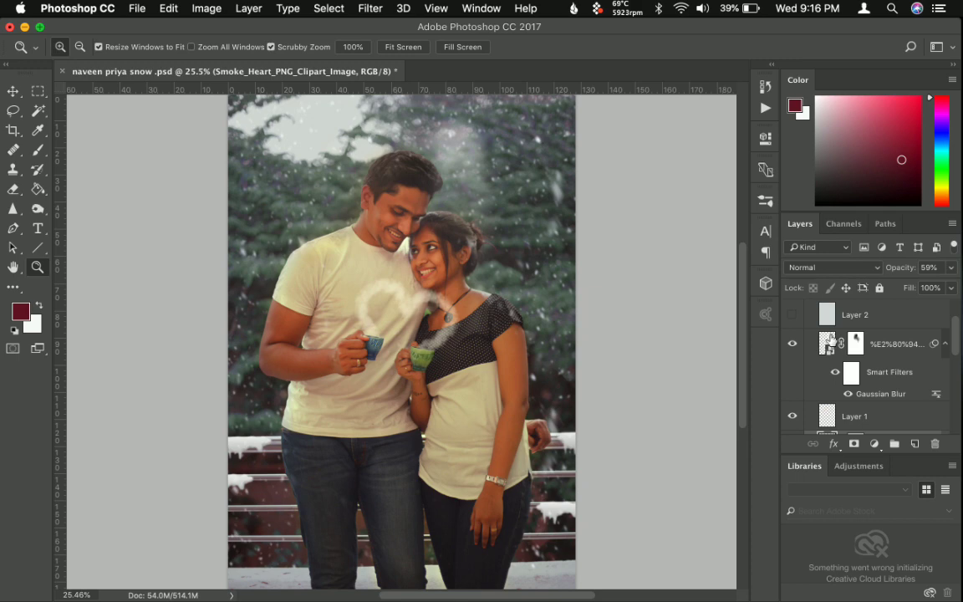
# Select the light rays layer, compare the photo with and without it, and activate the Brush tool.
pyautogui.click(797, 346)
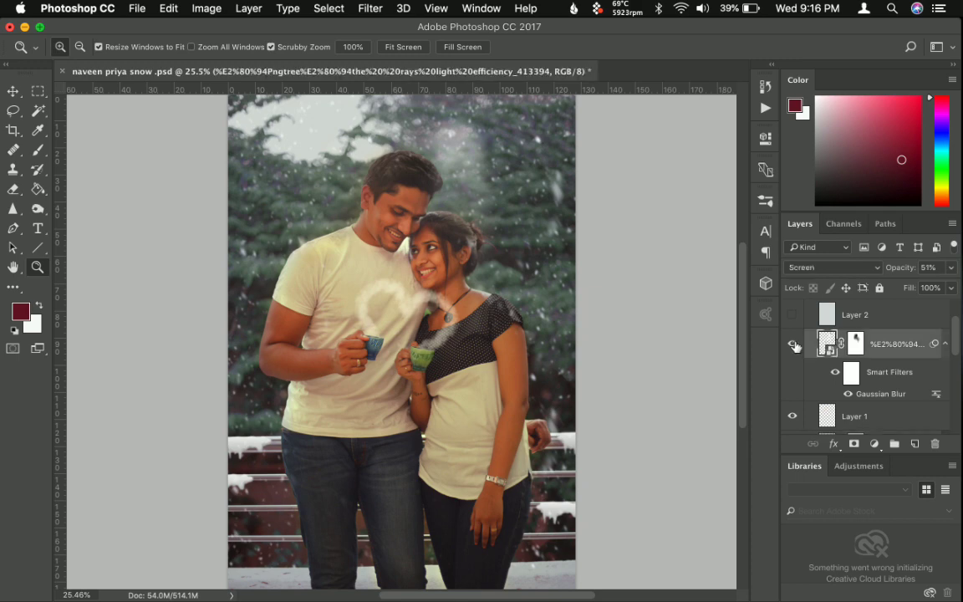
pyautogui.click(793, 345)
pyautogui.click(793, 345)
pyautogui.click(40, 150)
pyautogui.click(42, 152)
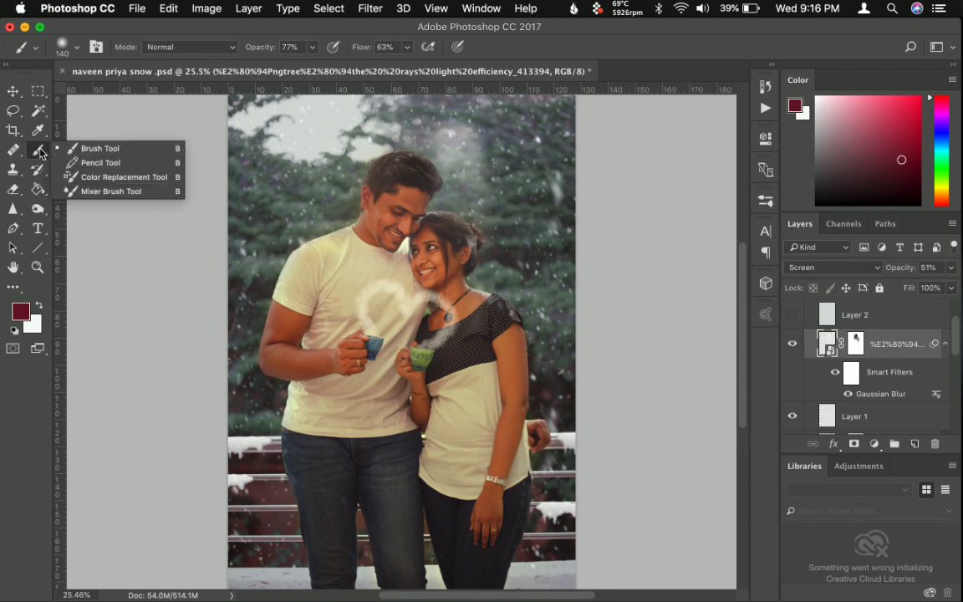
# Show Layer 2 at the top of Group 2, select it, and collapse the group.
pyautogui.scroll(1, 828, 318)
pyautogui.click(793, 334)
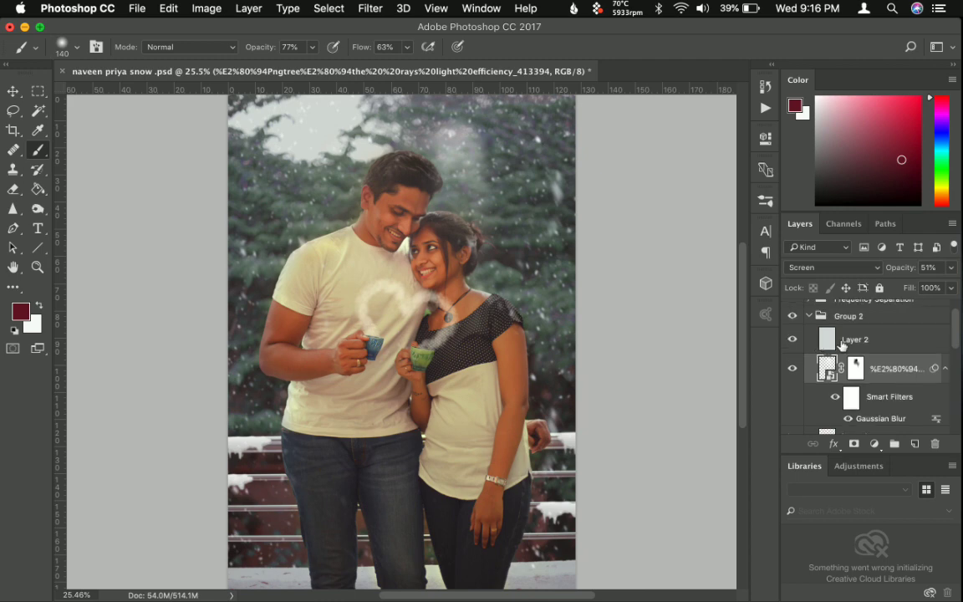
pyautogui.click(808, 337)
pyautogui.scroll(3, 808, 360)
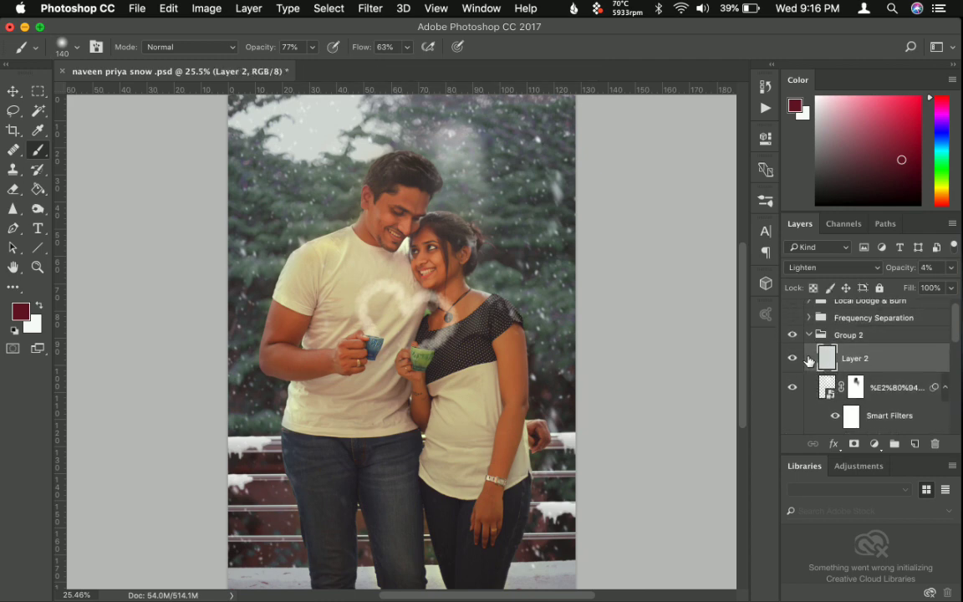
pyautogui.click(809, 345)
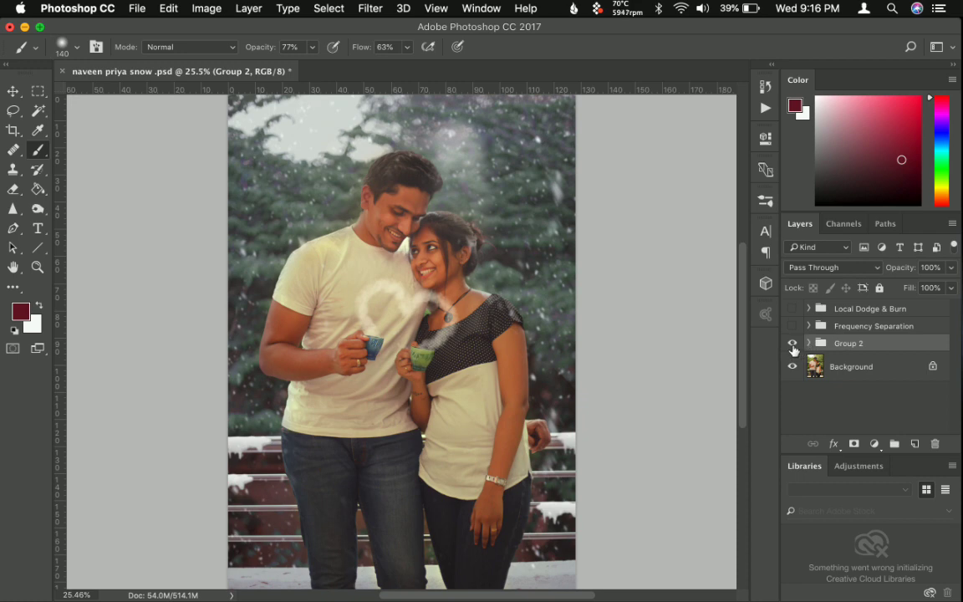
# Compare the original photo with the winter composite by hiding and showing Group 2 twice.
pyautogui.click(792, 344)
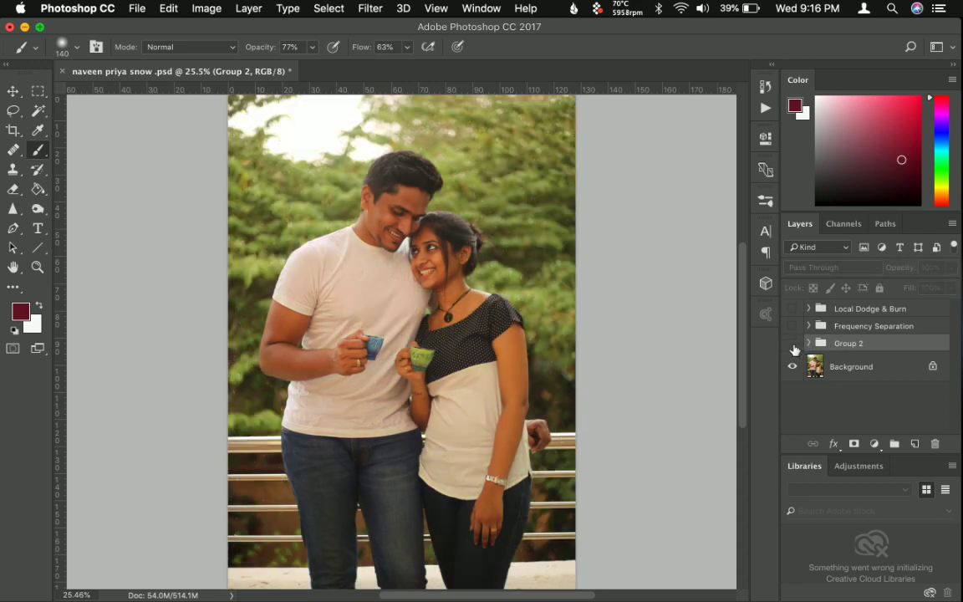
pyautogui.click(793, 344)
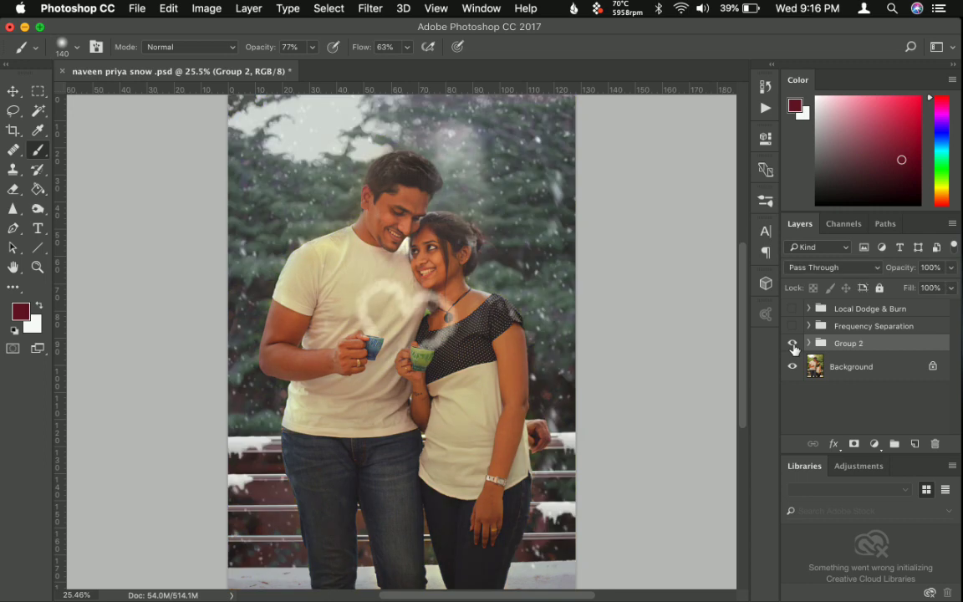
pyautogui.click(793, 344)
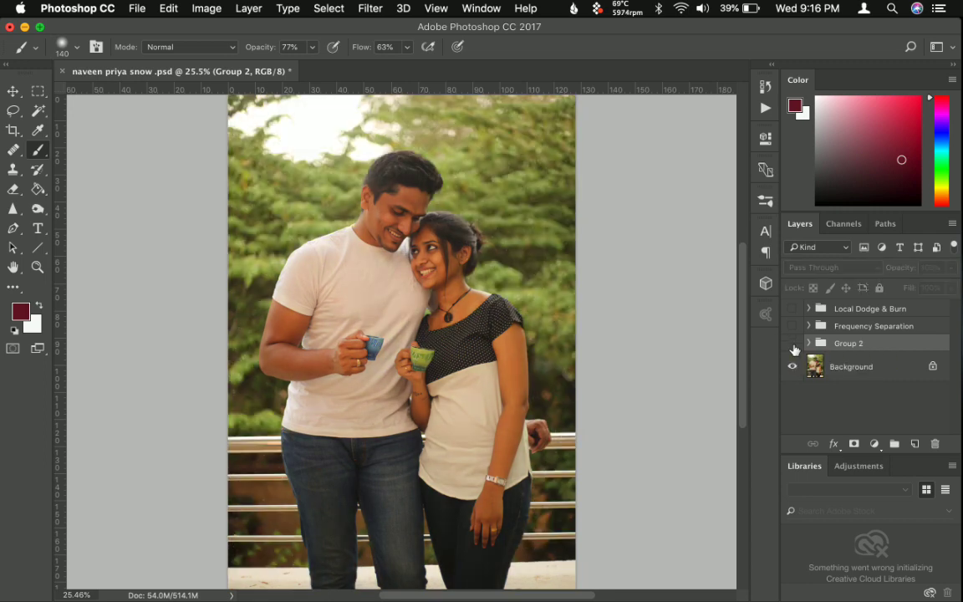
pyautogui.click(792, 344)
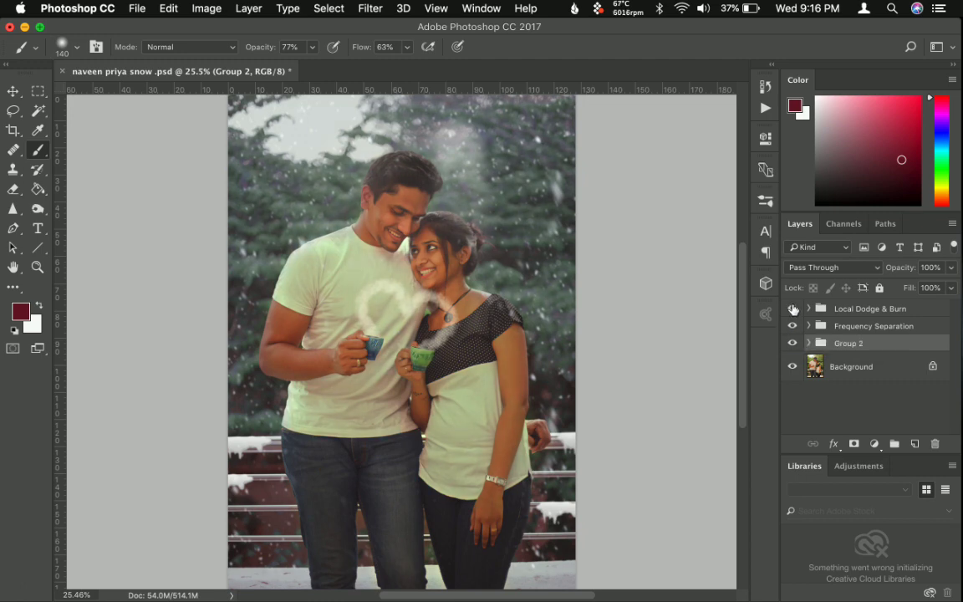
# Compare the composite without the Frequency Separation and Local Dodge & Burn groups, leaving both hidden.
pyautogui.moveTo(793, 309); pyautogui.dragTo(795, 328)
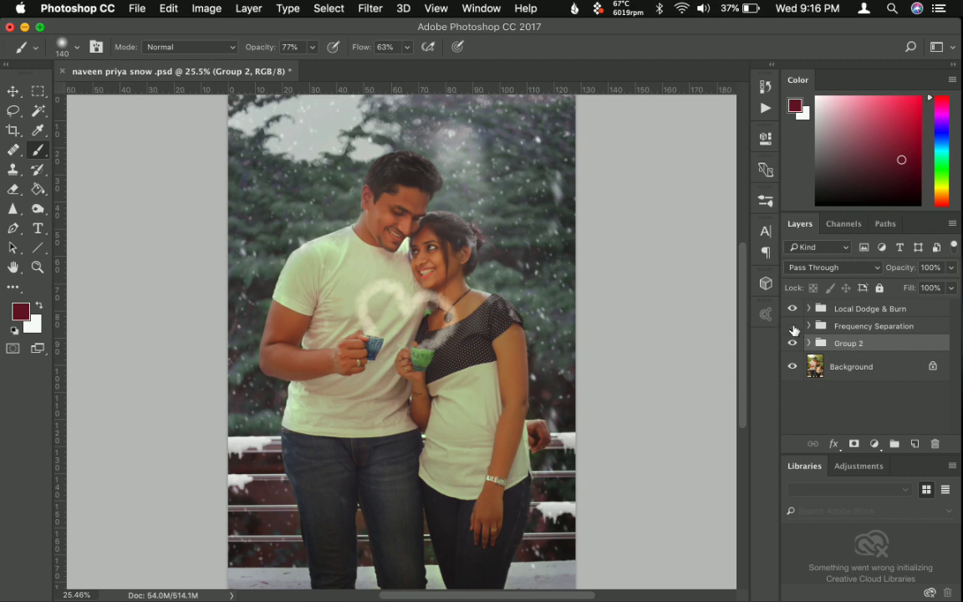
pyautogui.click(794, 326)
pyautogui.click(792, 310)
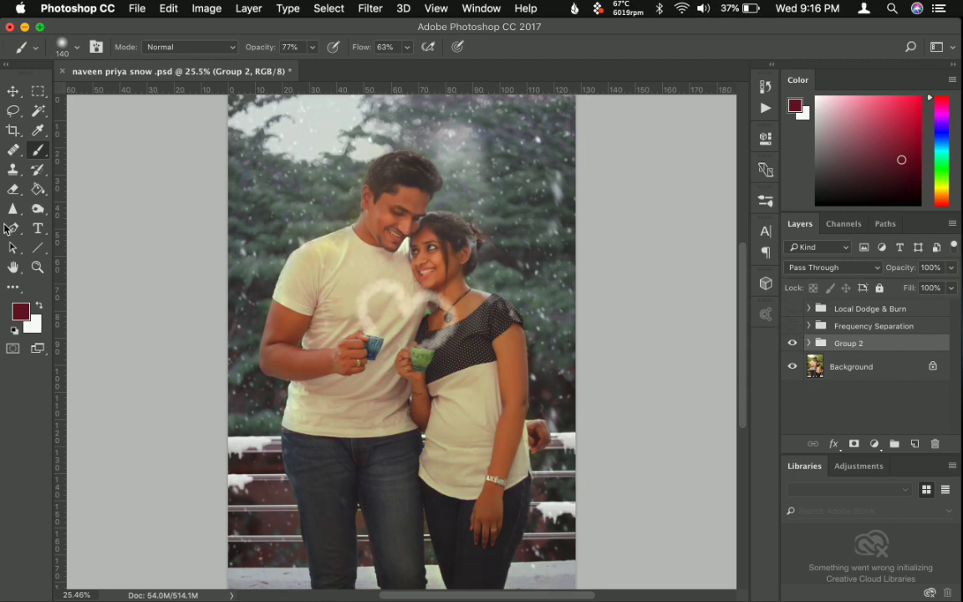
# Show the Frequency Separation group and compare the couple's skin with and without it at 66.7% zoom.
pyautogui.press('z')
pyautogui.click(473, 228)
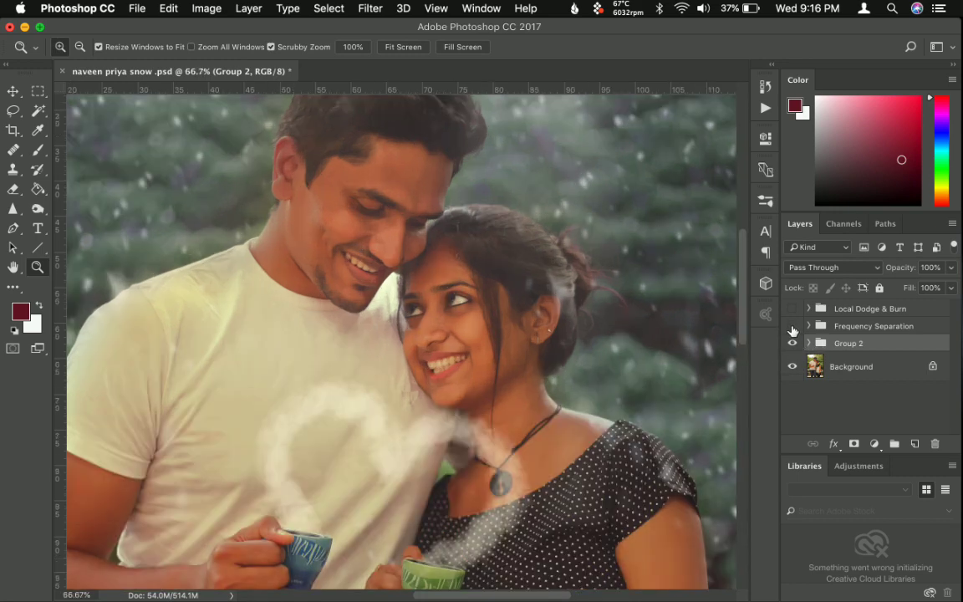
pyautogui.click(793, 327)
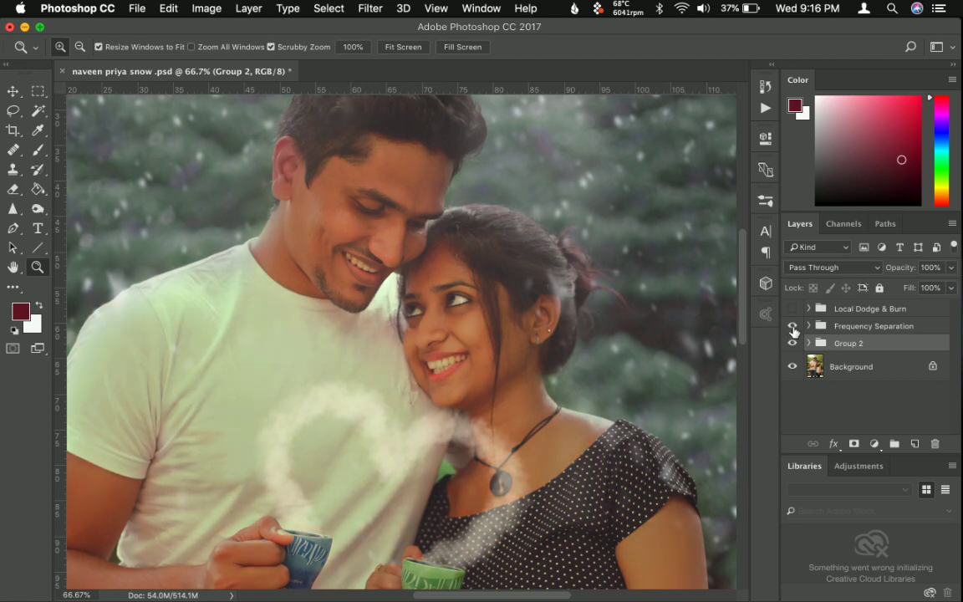
pyautogui.click(794, 328)
pyautogui.click(793, 328)
# Show the Local Dodge & Burn group and compare the whole photo with and without it.
pyautogui.click(793, 309)
pyautogui.click(403, 47)
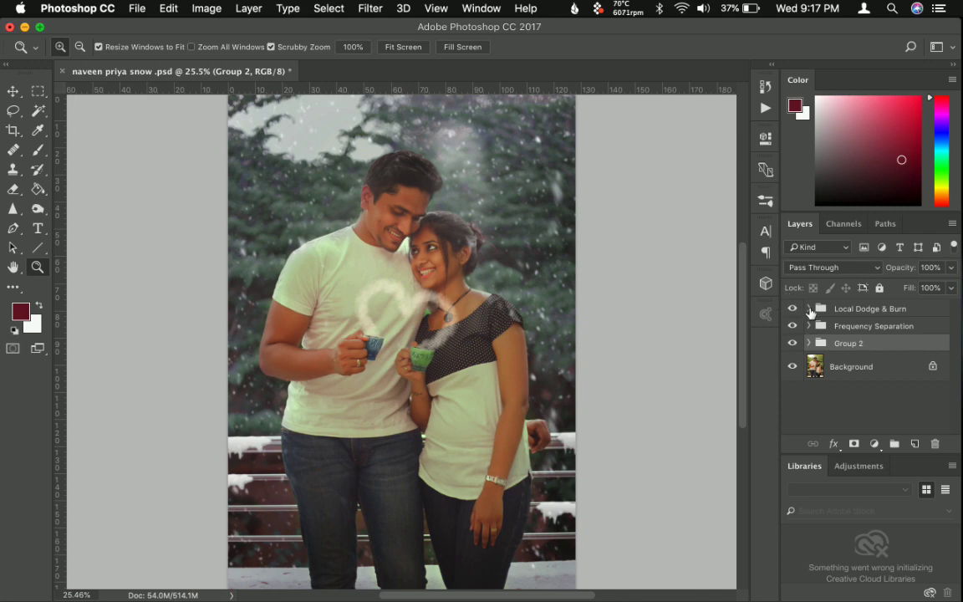
pyautogui.click(794, 310)
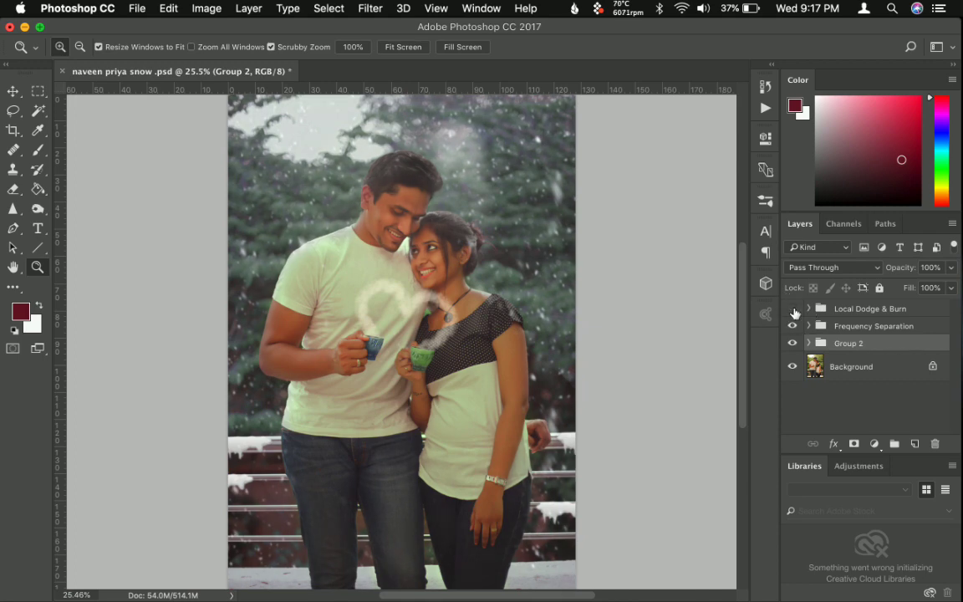
pyautogui.click(794, 309)
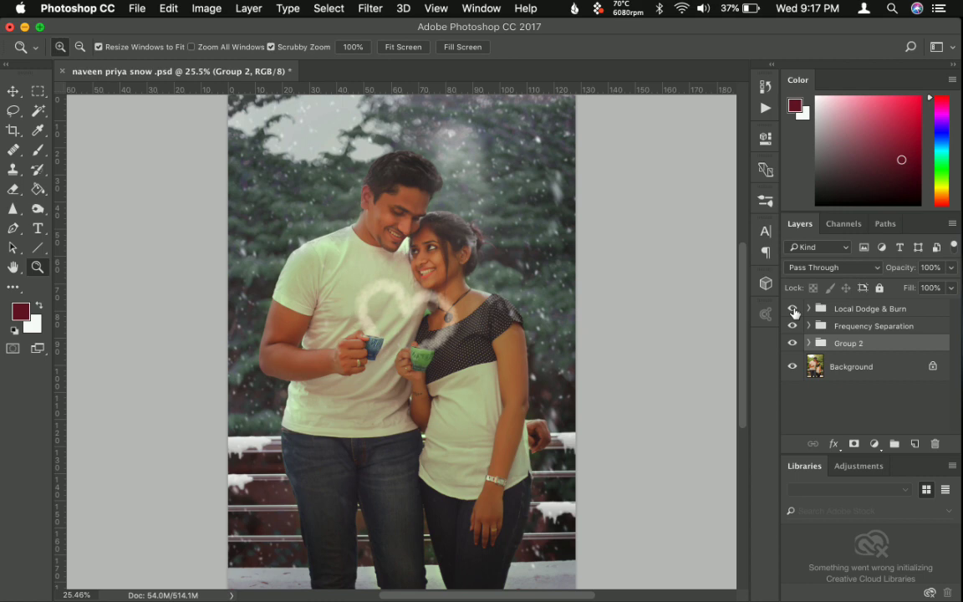
pyautogui.click(794, 310)
pyautogui.click(794, 310)
pyautogui.click(793, 309)
# Select the Frequency Separation group, then minimise the document window to reveal the desktop.
pyautogui.click(844, 308)
pyautogui.click(877, 326)
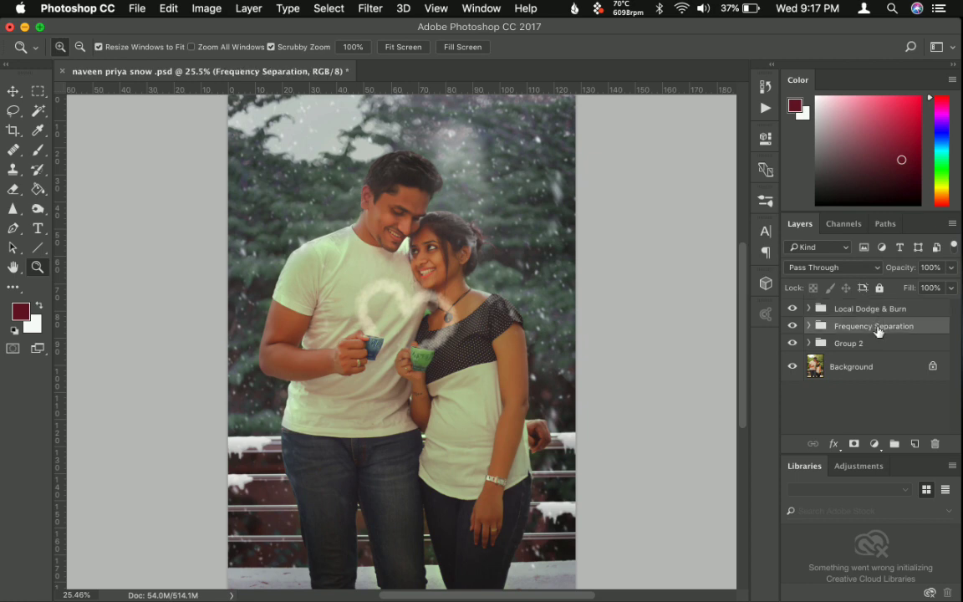
pyautogui.click(25, 28)
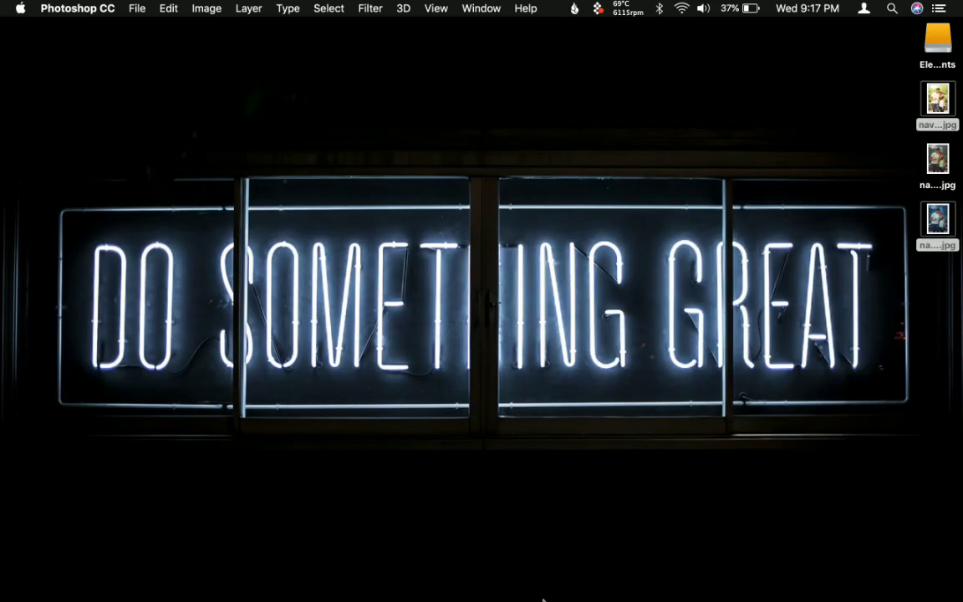
# Switch to Lightroom and compare the snowy couple photo before and after side by side, then return to the single-photo view.
pyautogui.moveTo(542, 587)
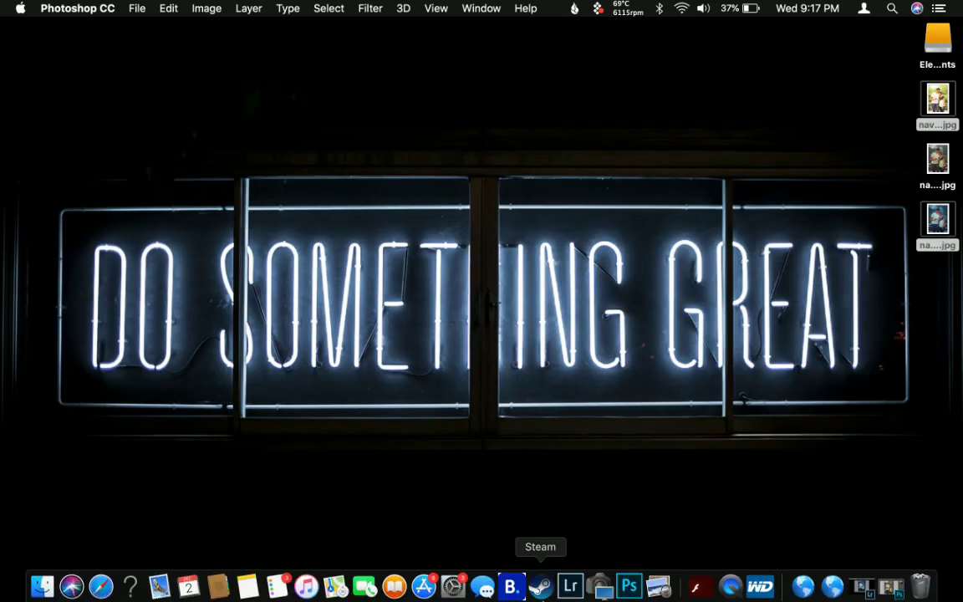
pyautogui.click(572, 583)
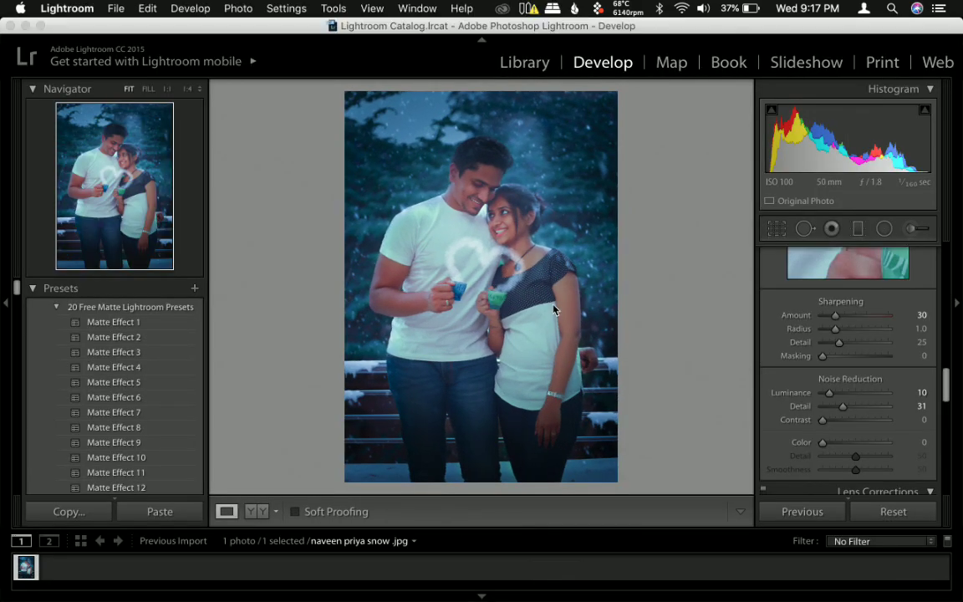
pyautogui.click(256, 519)
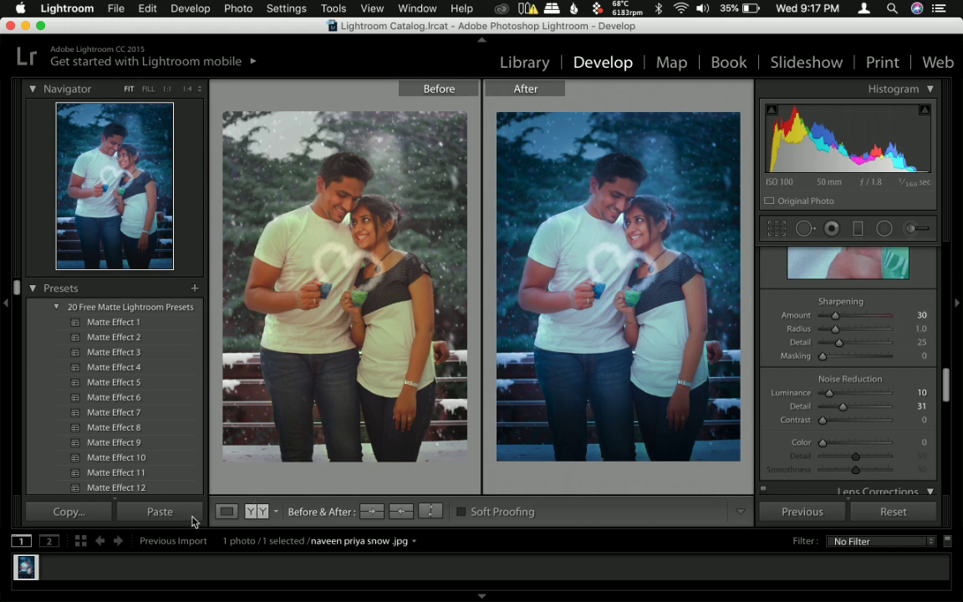
pyautogui.click(227, 511)
# Set the photo's white balance temperature to -34 in the Basic adjustments.
pyautogui.scroll(10, 835, 322)
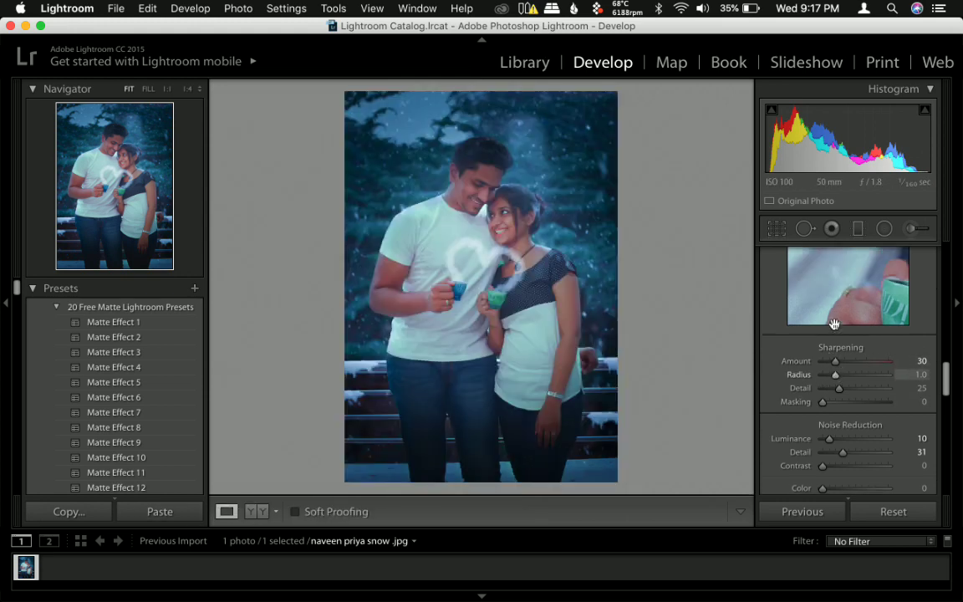
pyautogui.scroll(3, 839, 333)
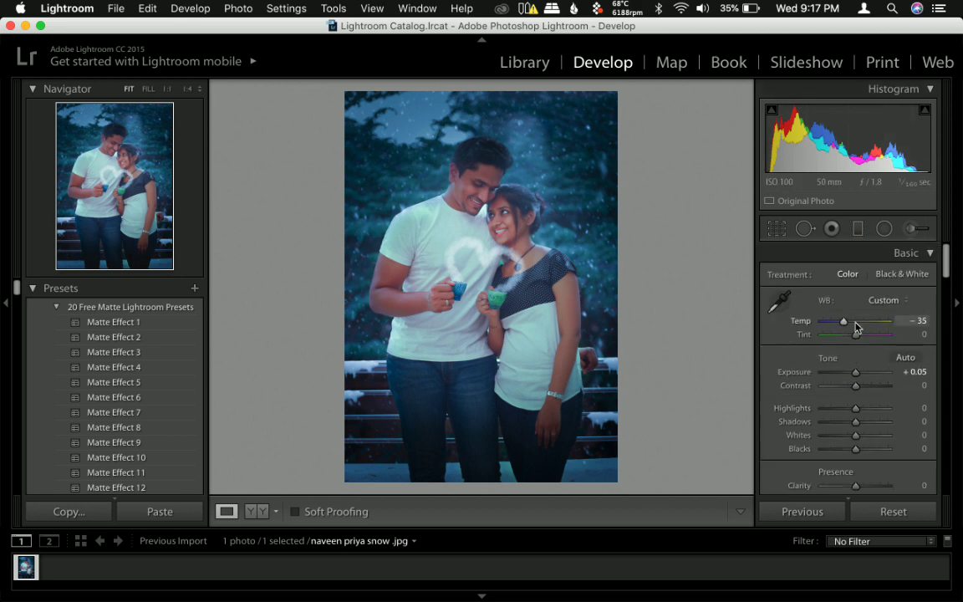
pyautogui.moveTo(844, 321); pyautogui.dragTo(845, 326)
# Raise the sharpening amount to 41 and ease it back slightly, checking the faces at 1:1, and lower the luminance noise reduction.
pyautogui.scroll(-10, 870, 348)
pyautogui.scroll(-5, 837, 335)
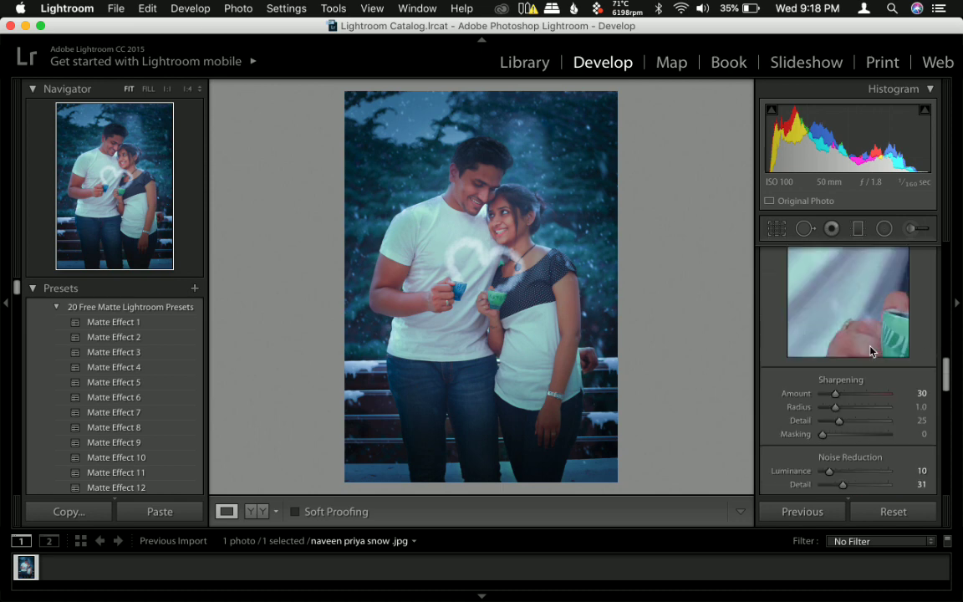
pyautogui.scroll(3, 836, 326)
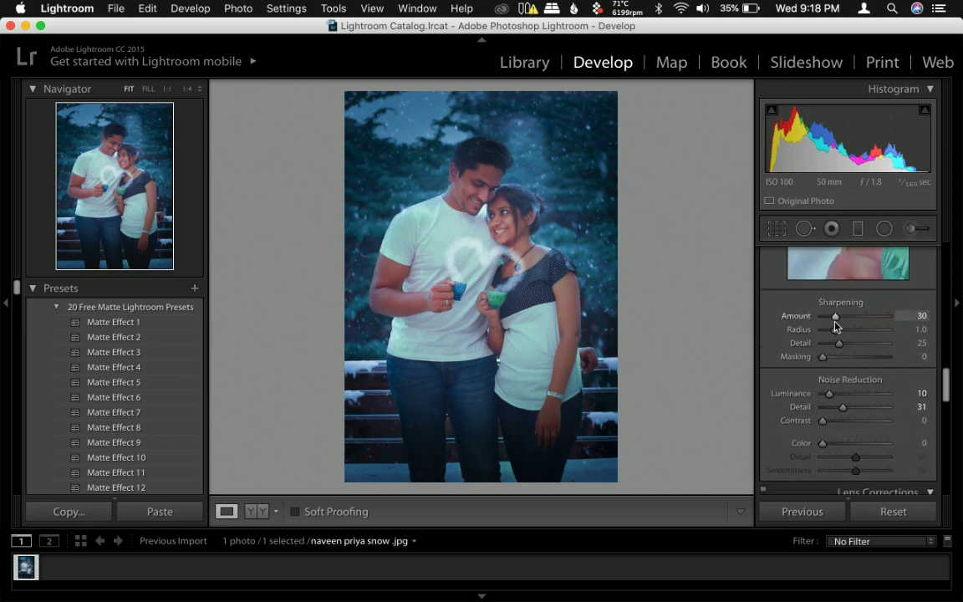
pyautogui.moveTo(836, 319)
pyautogui.mouseDown()
pyautogui.moveTo(819, 318)
pyautogui.moveTo(839, 321)
pyautogui.moveTo(834, 328)
pyautogui.mouseUp()
pyautogui.press('z')
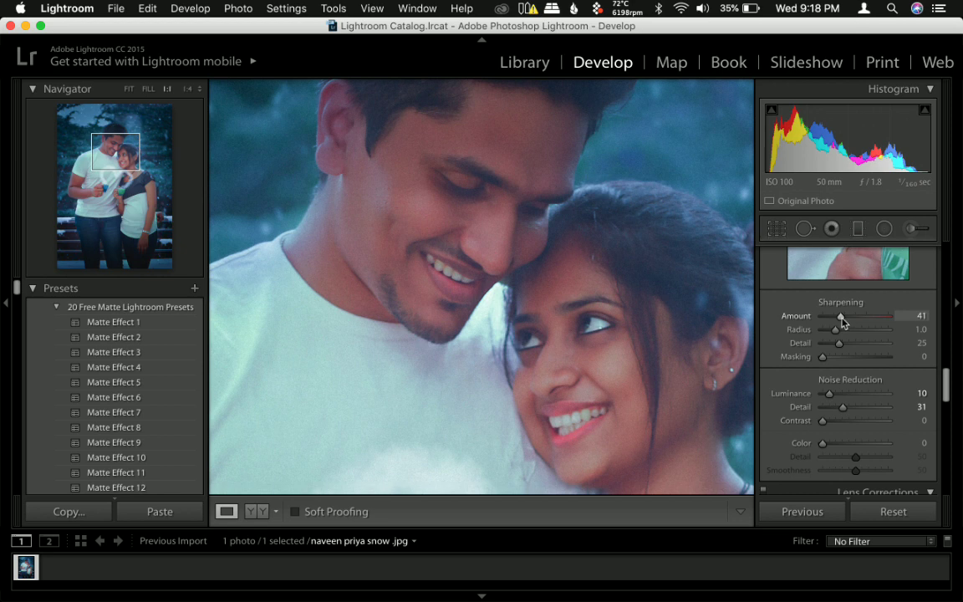
pyautogui.moveTo(842, 321)
pyautogui.mouseDown()
pyautogui.moveTo(820, 317)
pyautogui.moveTo(838, 317)
pyautogui.mouseUp()
pyautogui.moveTo(829, 393); pyautogui.dragTo(824, 397)
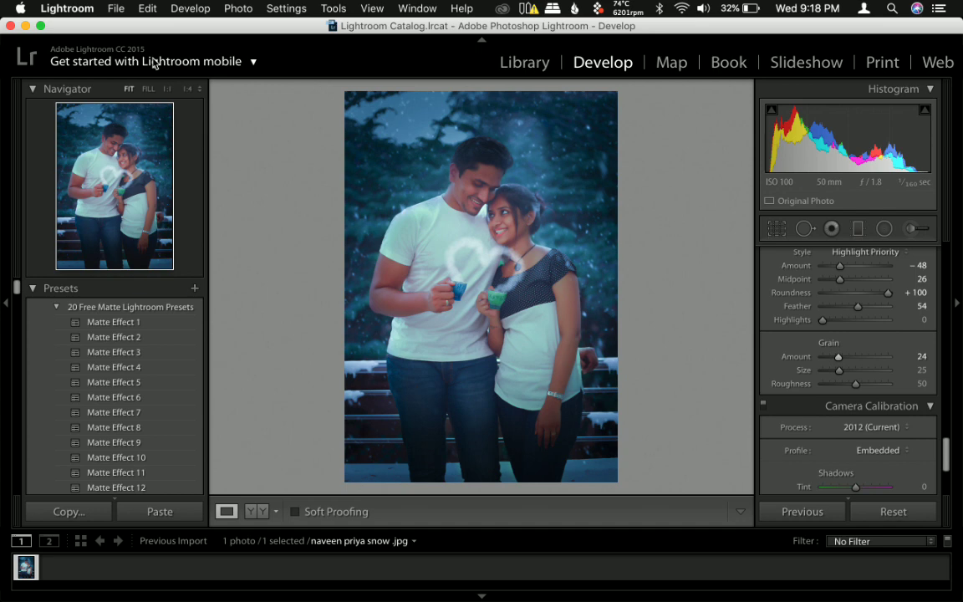
# Cool the photo's white balance, trying a temperature of -40 before settling on -37.
pyautogui.scroll(2, 844, 322)
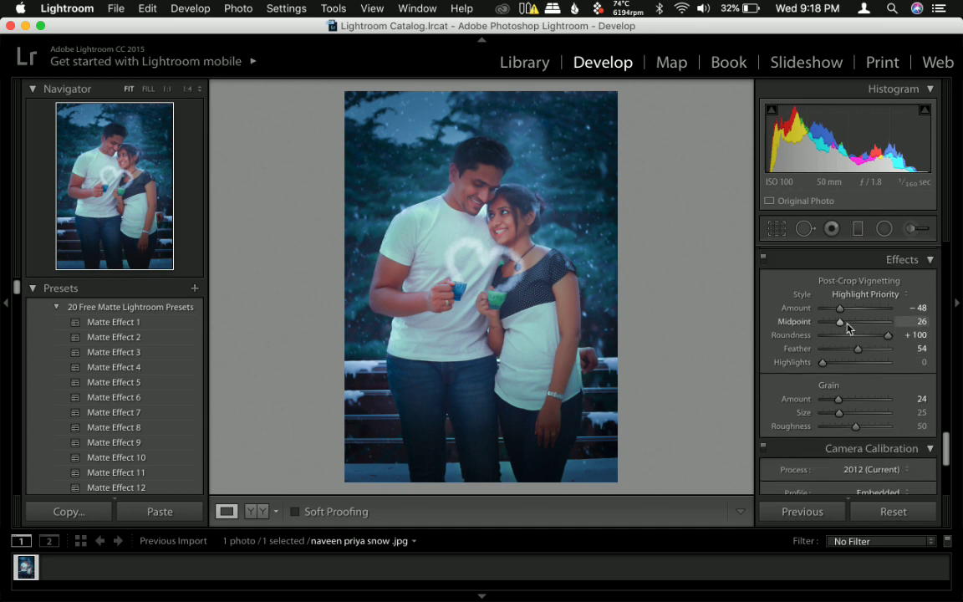
pyautogui.scroll(10, 847, 330)
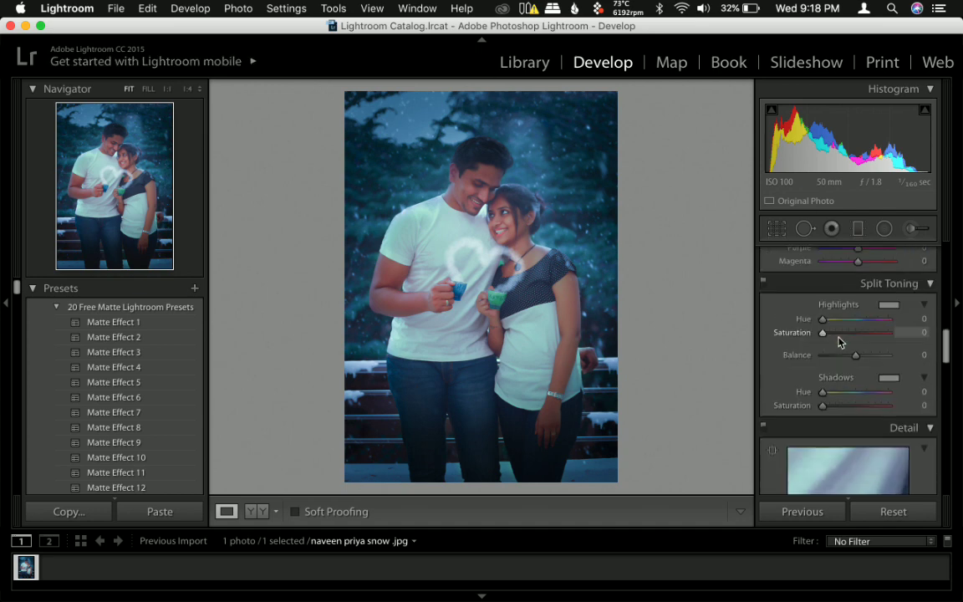
pyautogui.scroll(10, 843, 334)
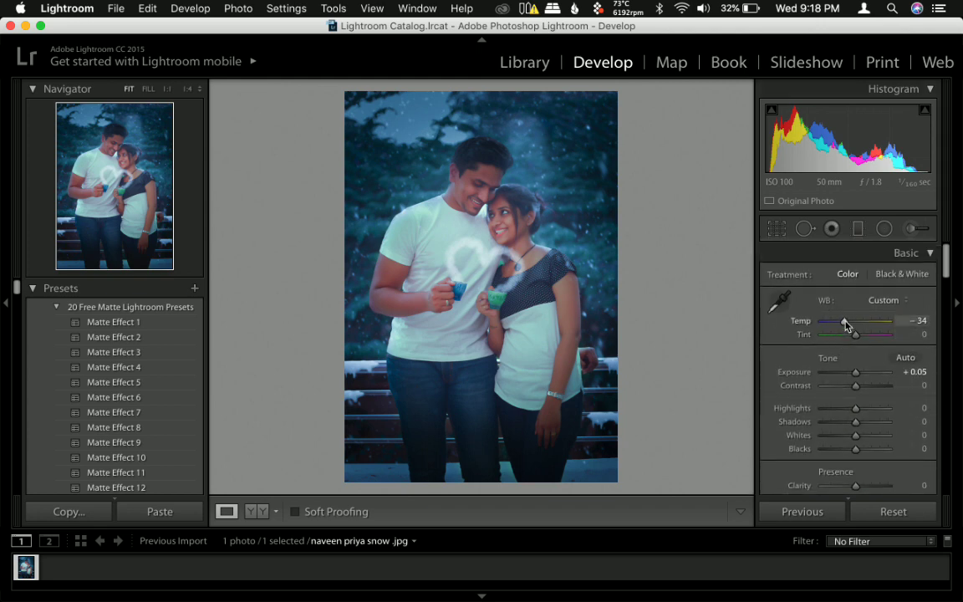
pyautogui.scroll(5, 844, 324)
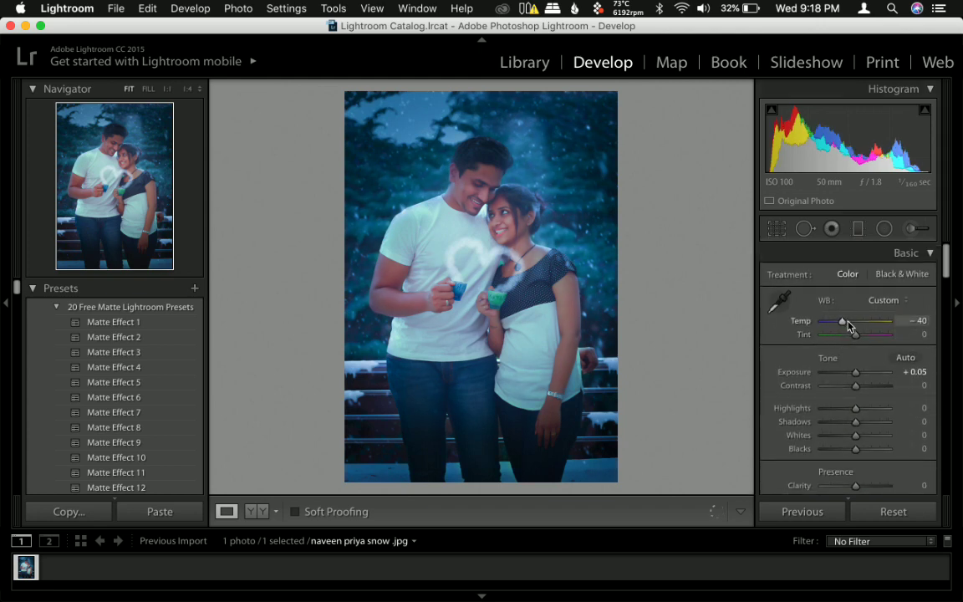
pyautogui.scroll(-5, 845, 324)
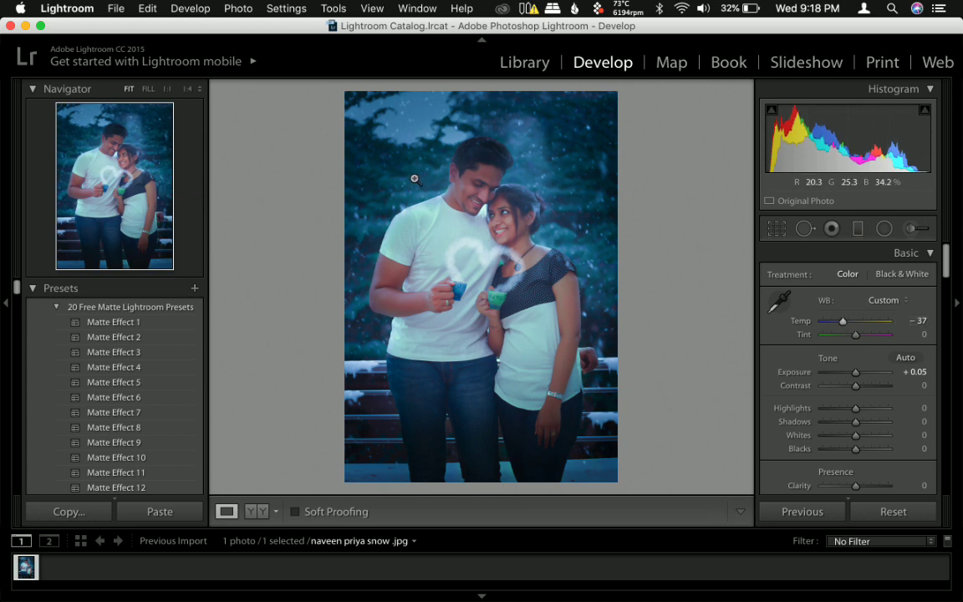
# Minimise Lightroom and compare the original summer photo with the final snowy edit in a Quick Look preview from the desktop.
pyautogui.scroll(-10, 851, 365)
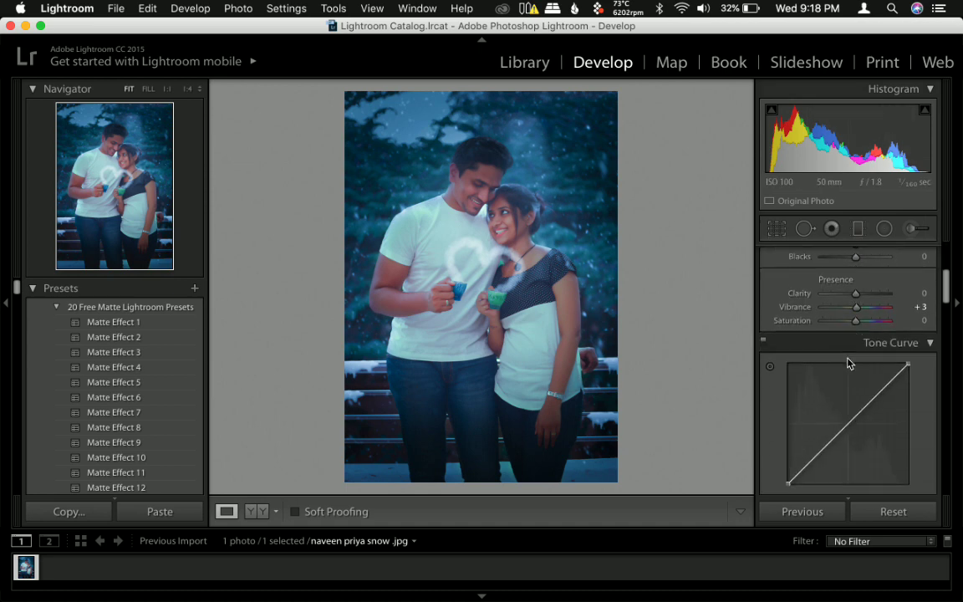
pyautogui.click(27, 27)
pyautogui.click(938, 216)
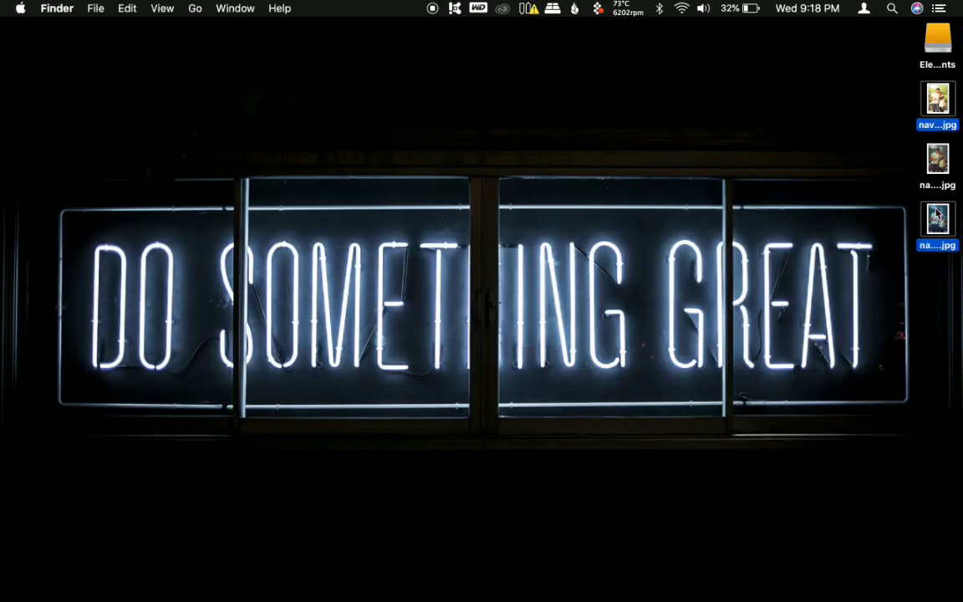
pyautogui.press('space')
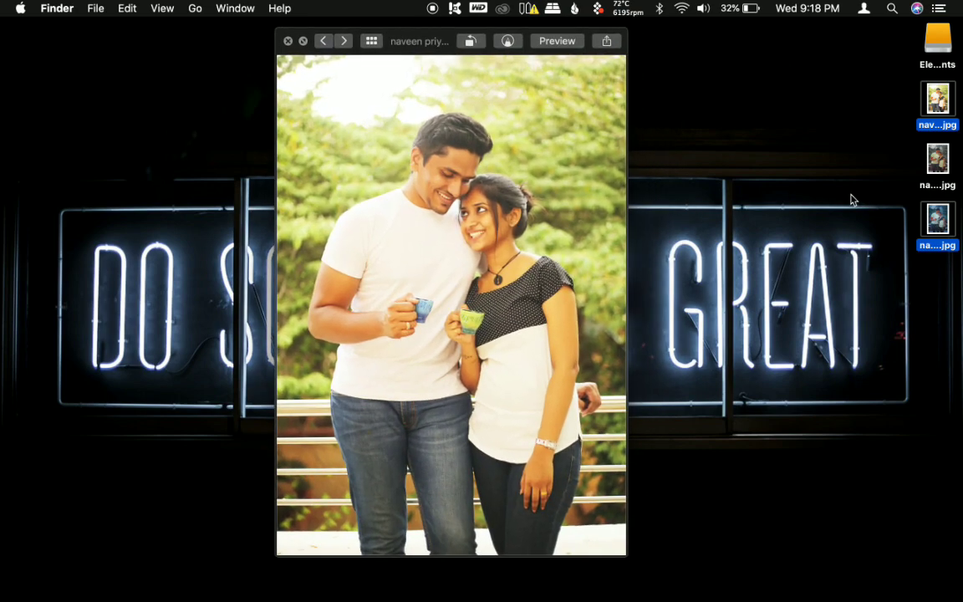
pyautogui.press('Right')
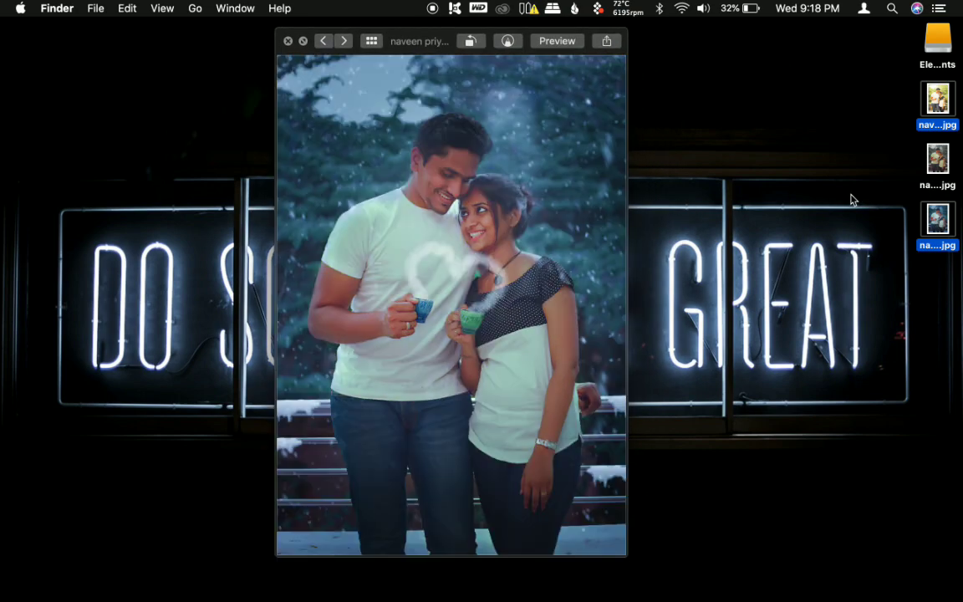
pyautogui.press('Left')
pyautogui.press('Right')
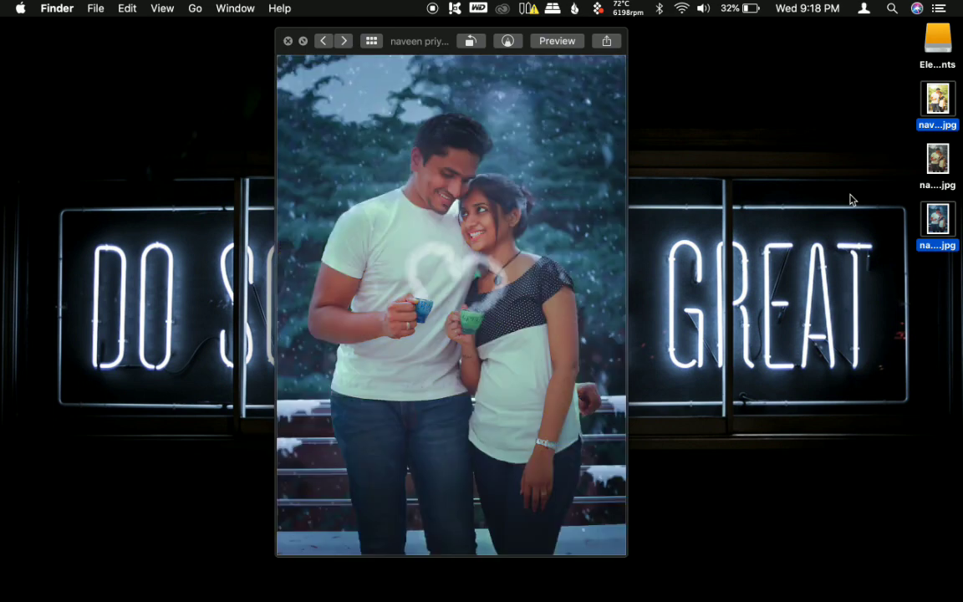